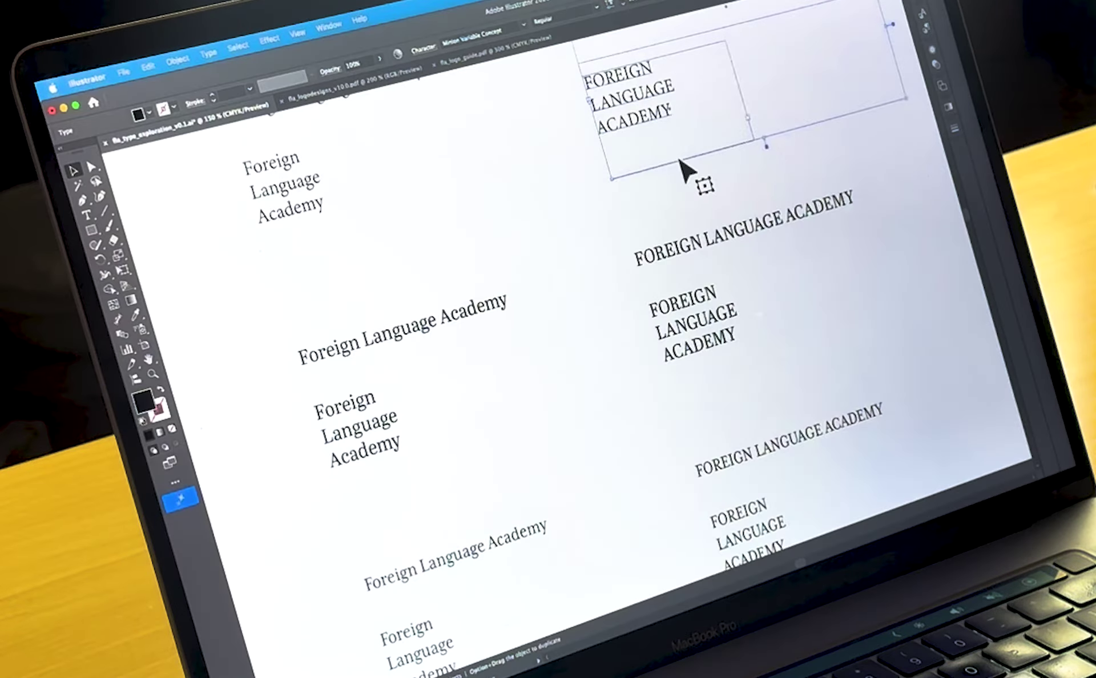
pyautogui.scroll(-3, 684, 171)
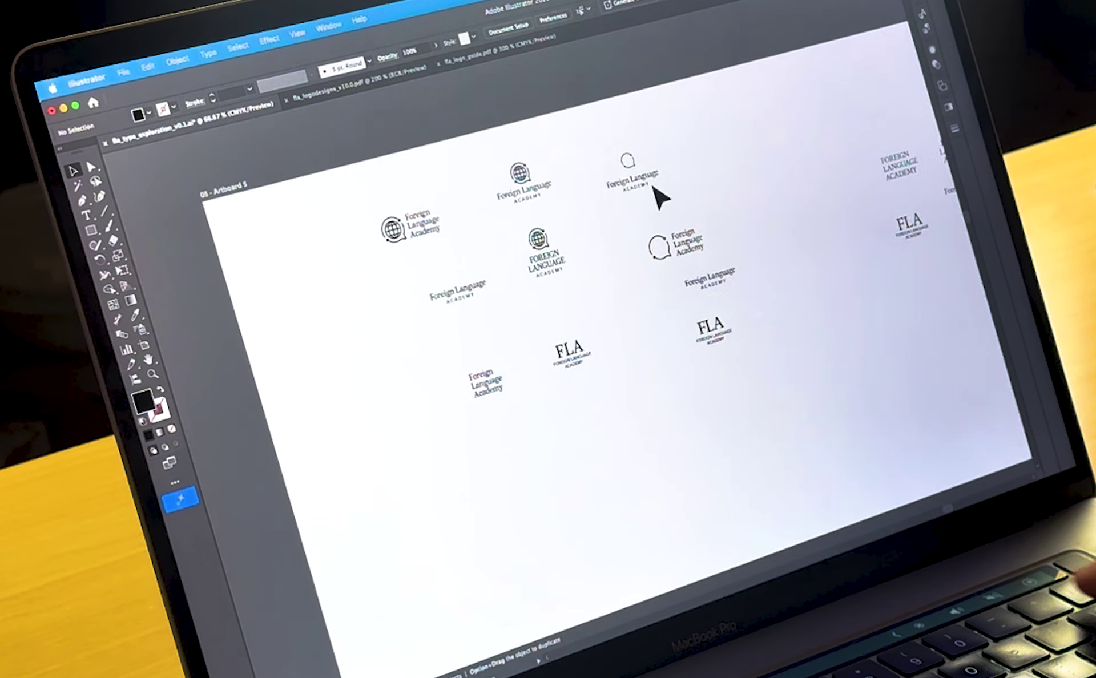
pyautogui.scroll(5, 659, 197)
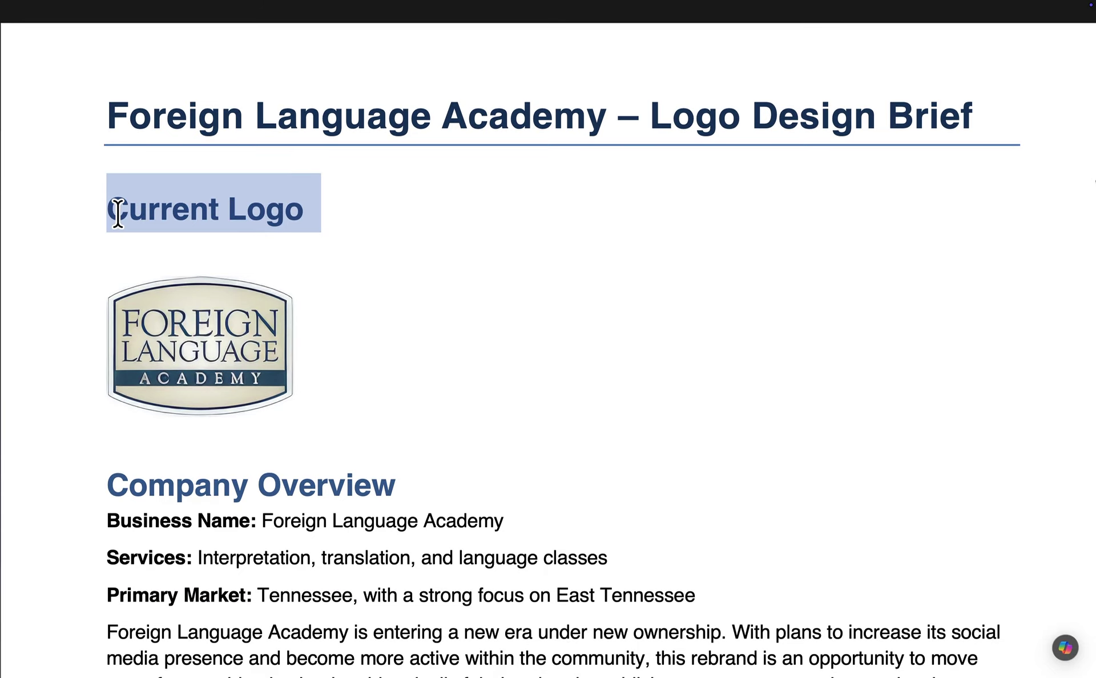
# Read the logo design brief from current logo to visual direction, highlighting the services, project goal and serif typography passages.
pyautogui.click(354, 432)
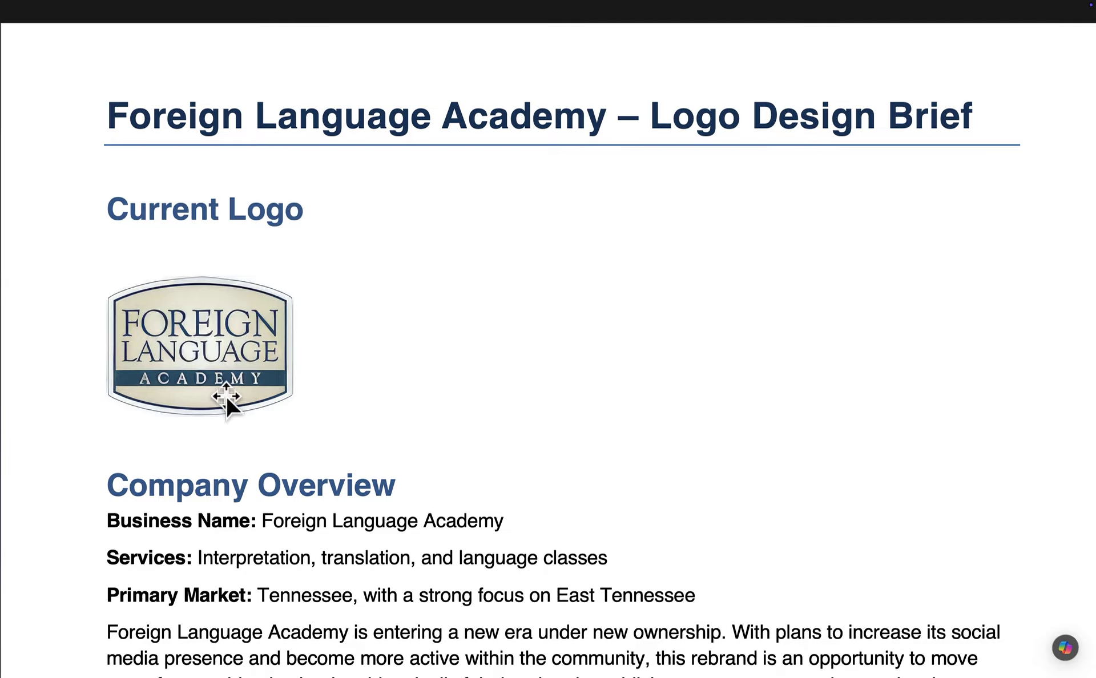
pyautogui.scroll(-5, 471, 451)
pyautogui.moveTo(631, 245); pyautogui.dragTo(135, 245)
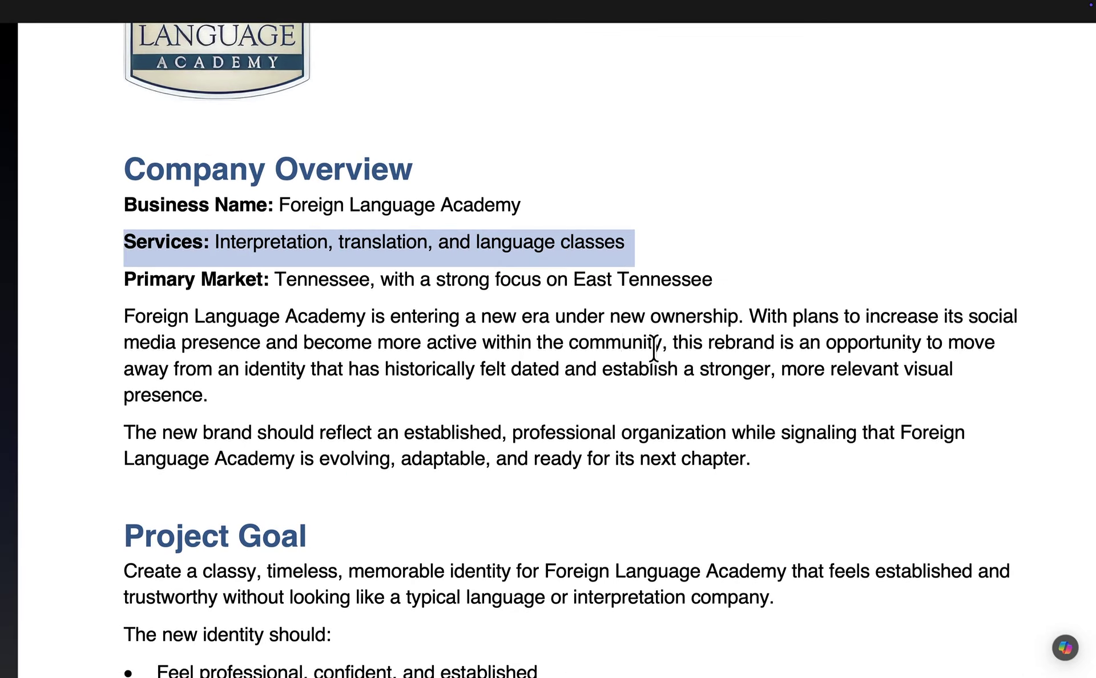
pyautogui.scroll(-6, 654, 348)
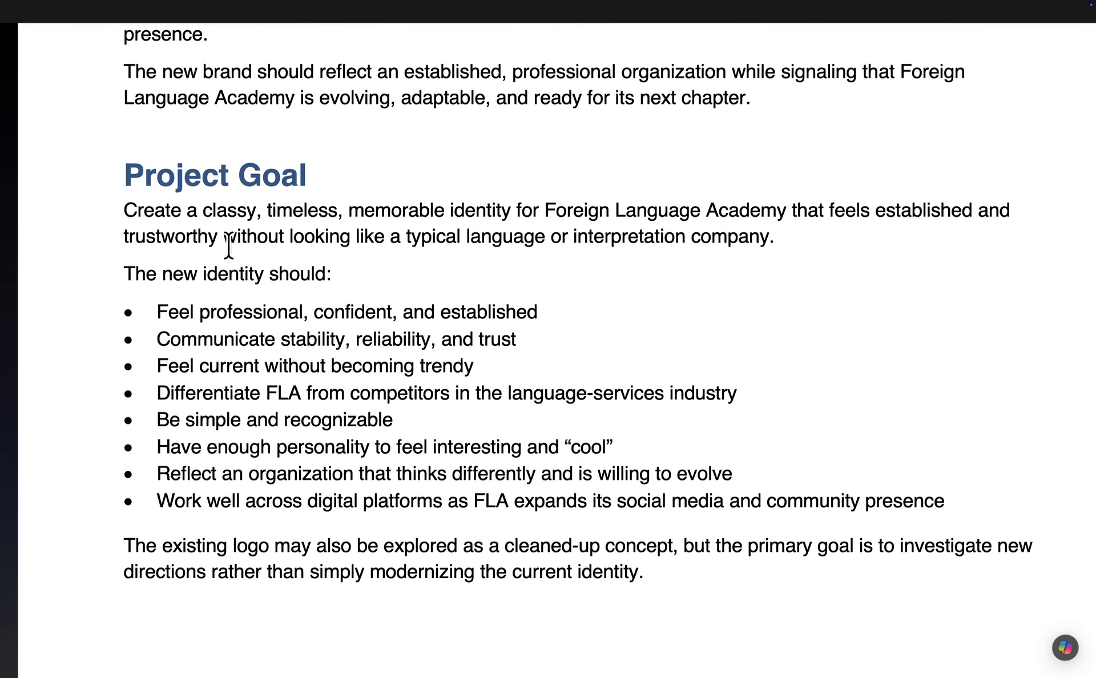
pyautogui.moveTo(220, 237); pyautogui.dragTo(147, 218)
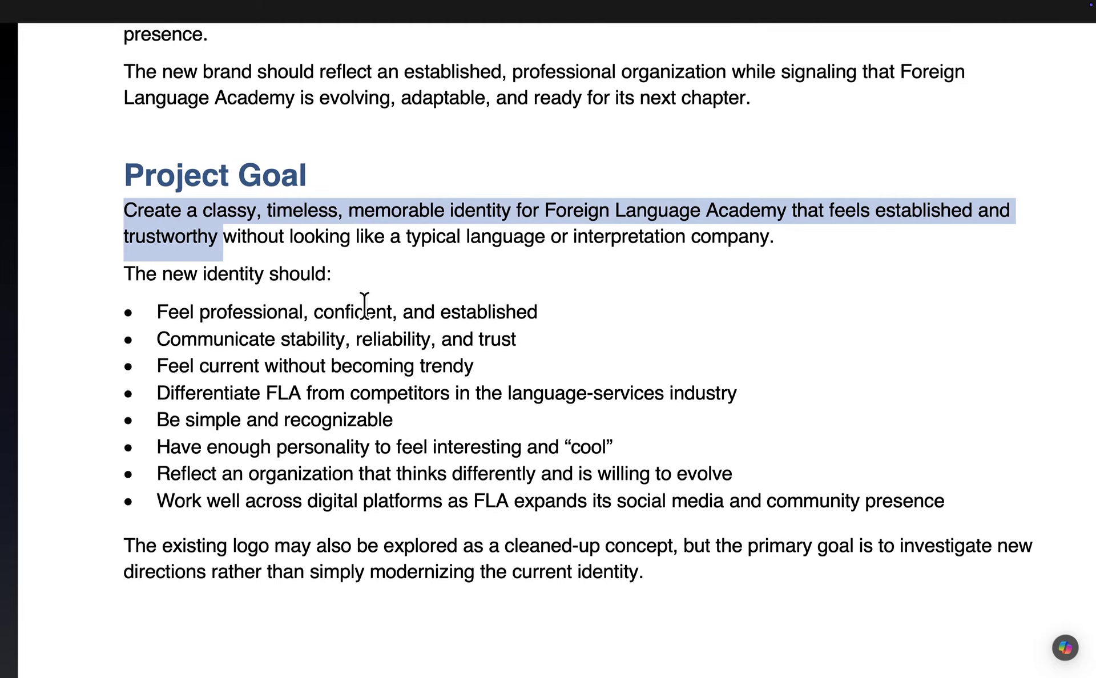
pyautogui.scroll(-10, 365, 305)
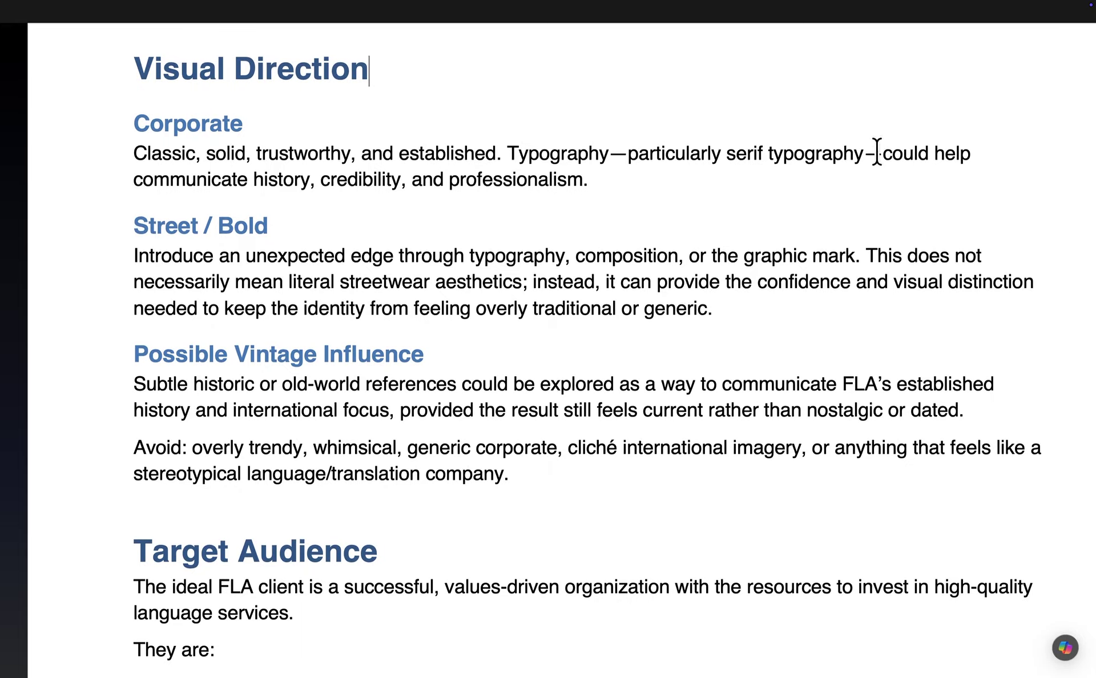
pyautogui.moveTo(505, 151); pyautogui.dragTo(567, 169)
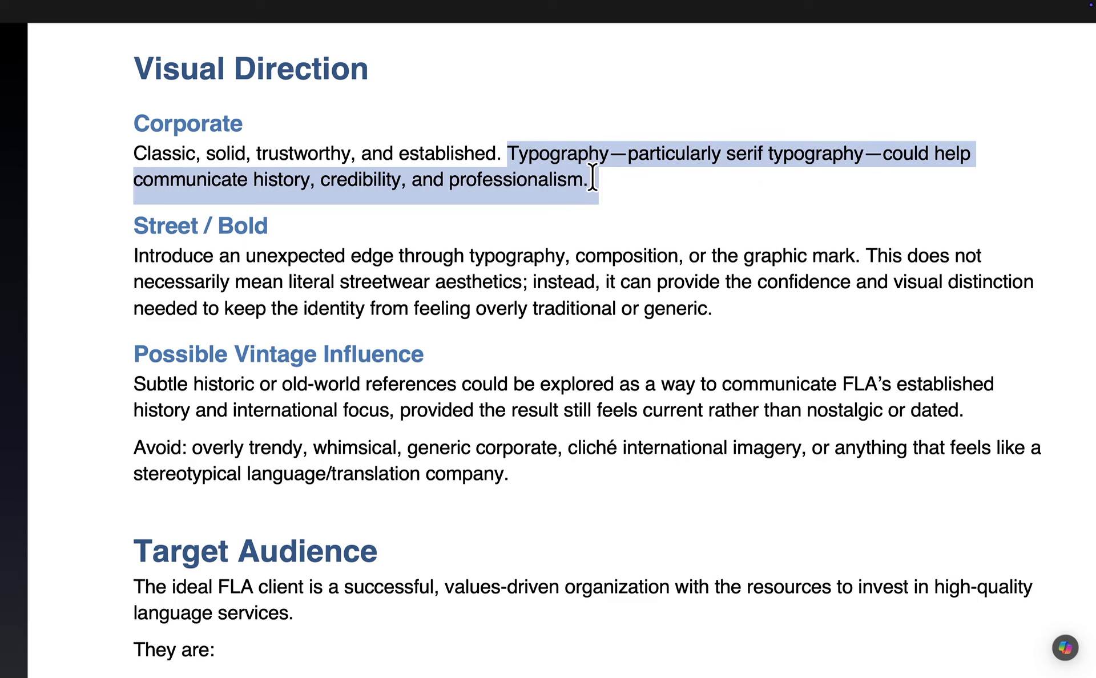
pyautogui.click(622, 204)
# Switch to Adobe Fonts in Chrome and filter the font families by the Serif classification.
pyautogui.click(603, 660)
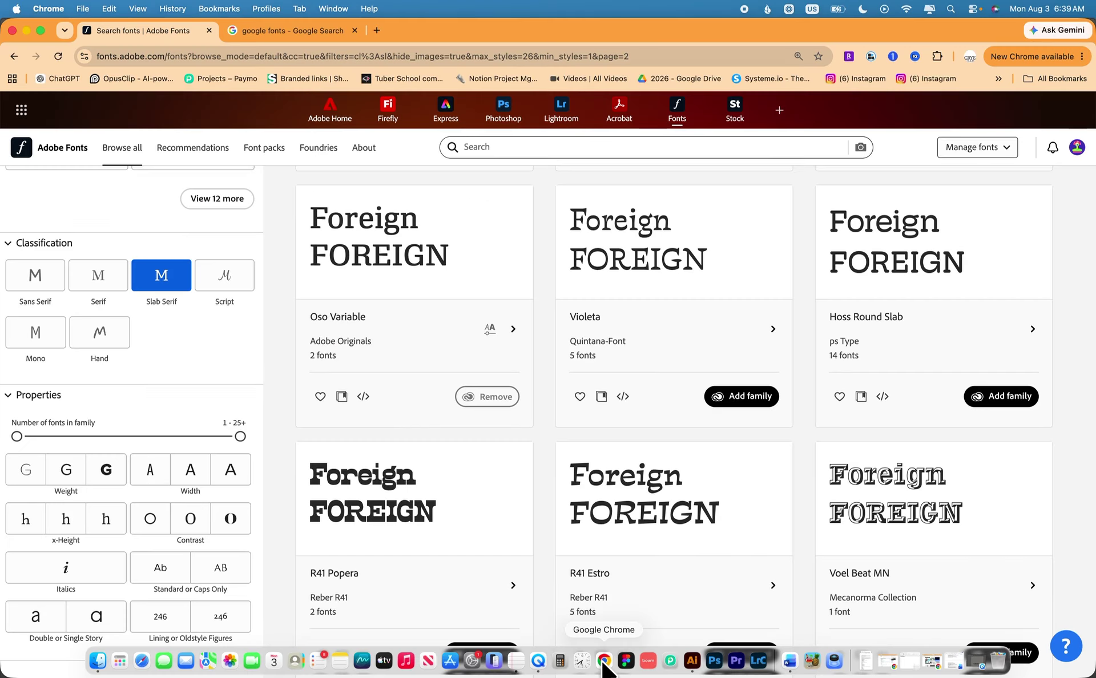
pyautogui.scroll(7, 264, 536)
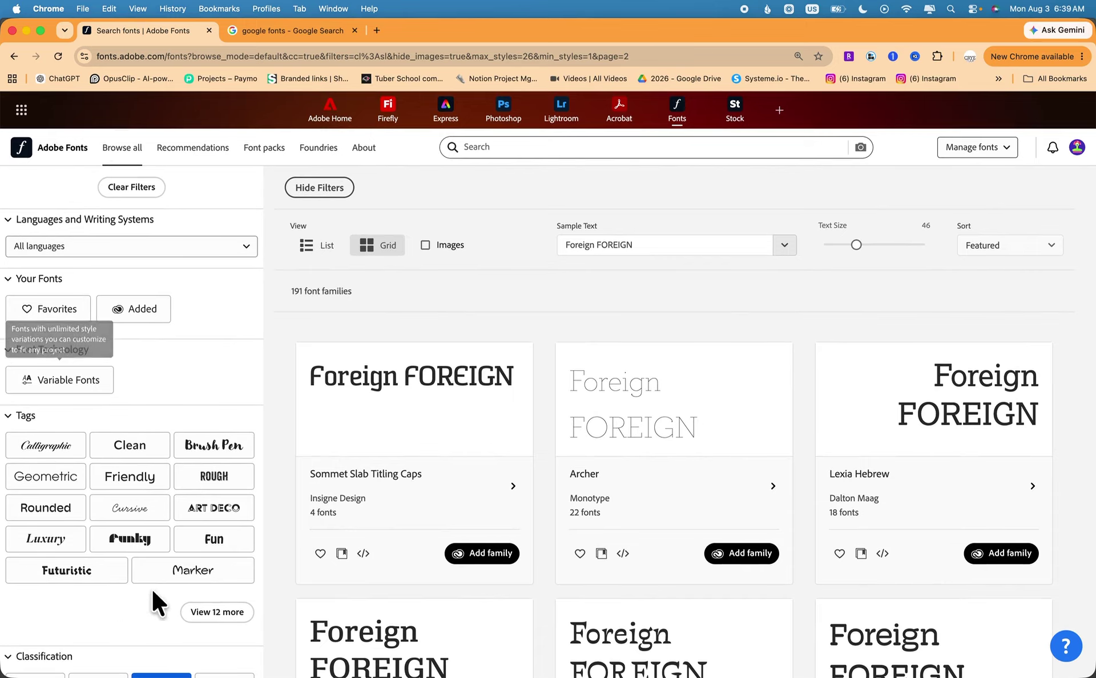
pyautogui.scroll(-3, 81, 580)
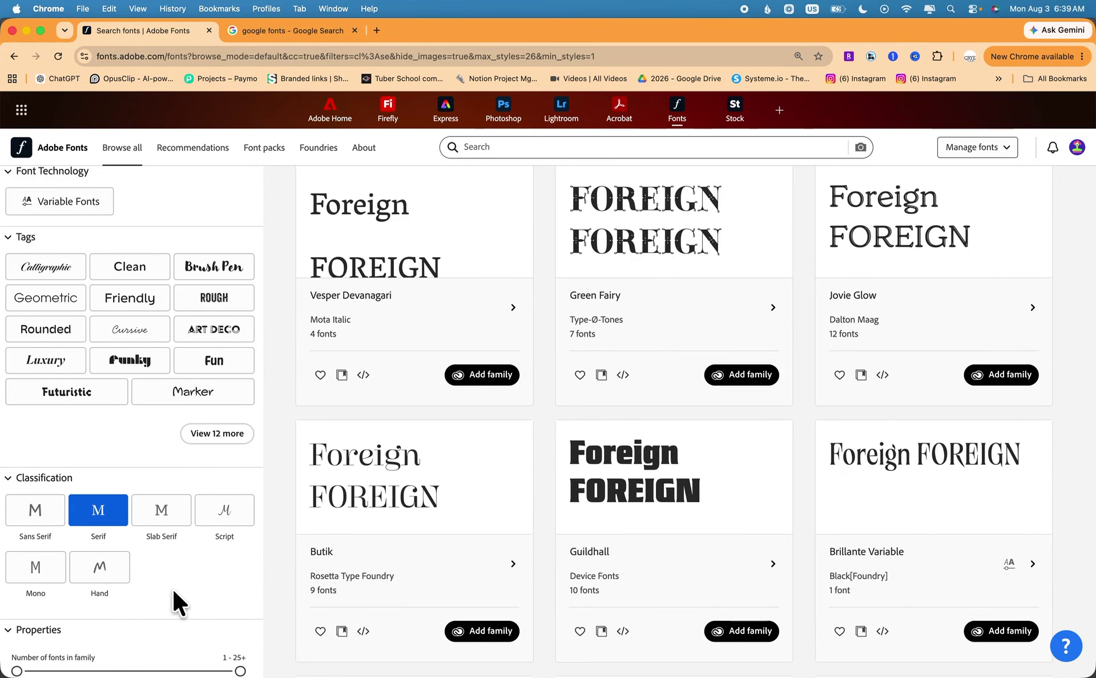
pyautogui.scroll(3, 172, 556)
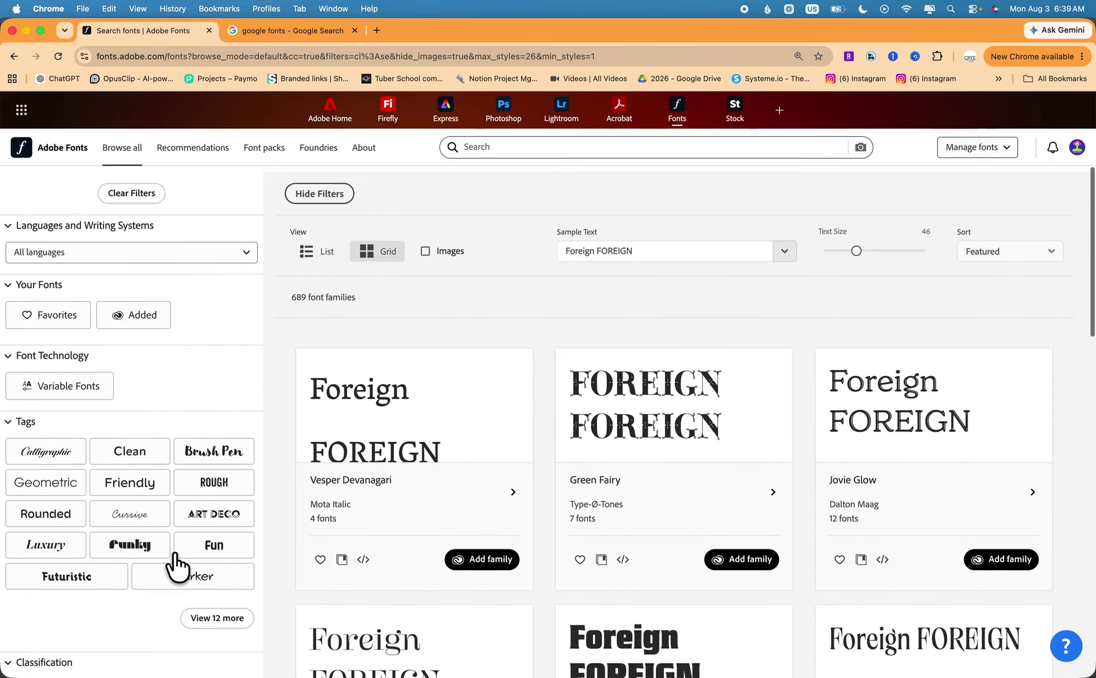
# Highlight the sample text "Foreign FOREIGN" and filter the font families by the Slab Serif classification.
pyautogui.moveTo(670, 243); pyautogui.dragTo(541, 234)
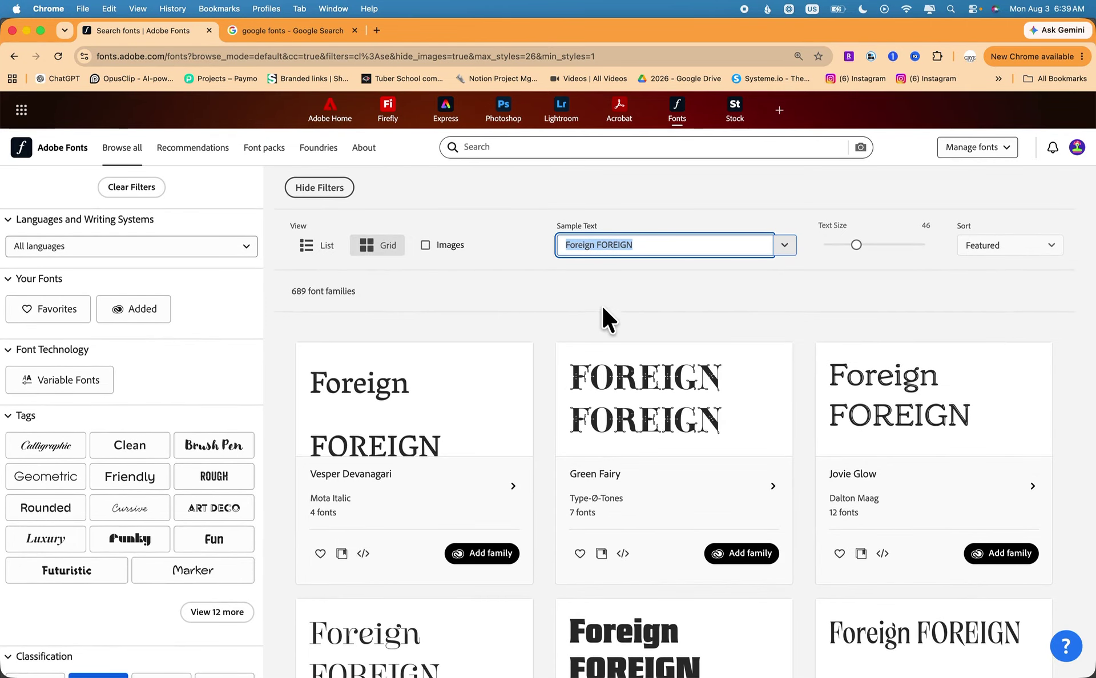
pyautogui.scroll(-1, 601, 306)
pyautogui.click(577, 237)
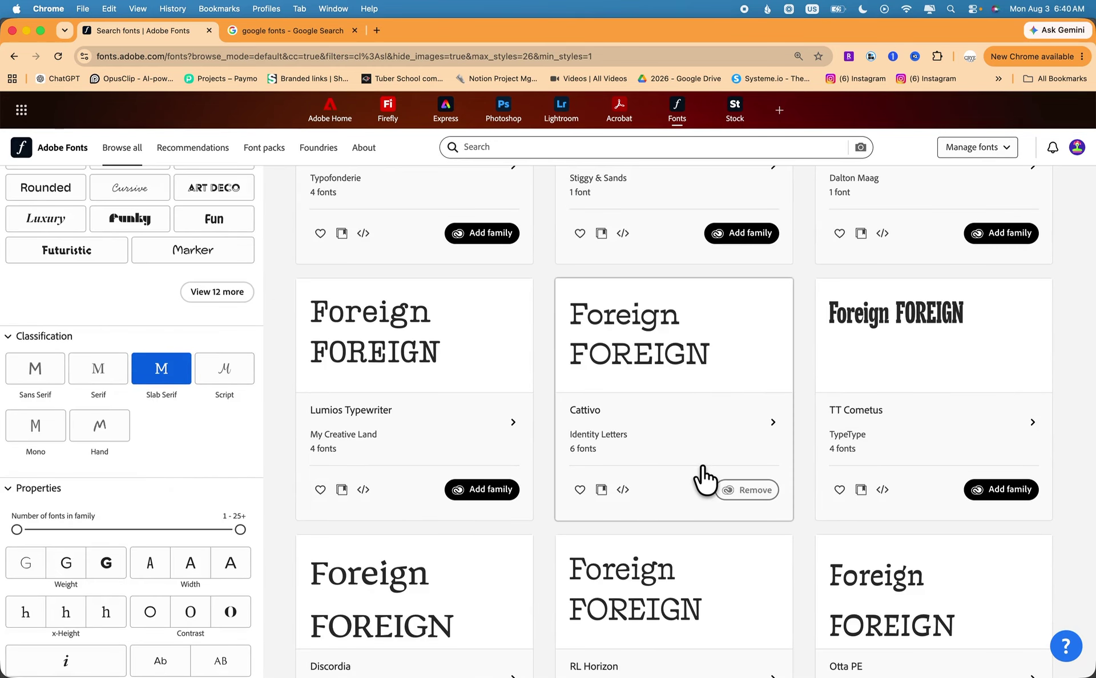
# Compare the sample text previews of the first Slab Serif families, including Ultra Pro, Namioto and Cattivo.
pyautogui.scroll(5, 705, 480)
pyautogui.scroll(-3, 706, 479)
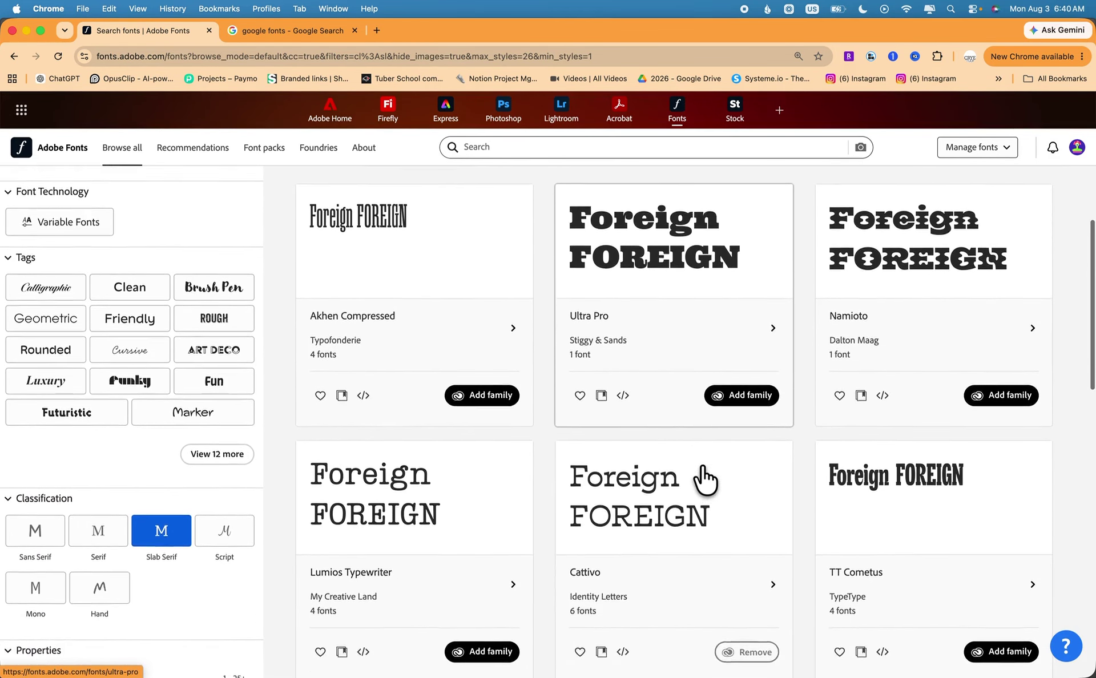
pyautogui.scroll(3, 706, 480)
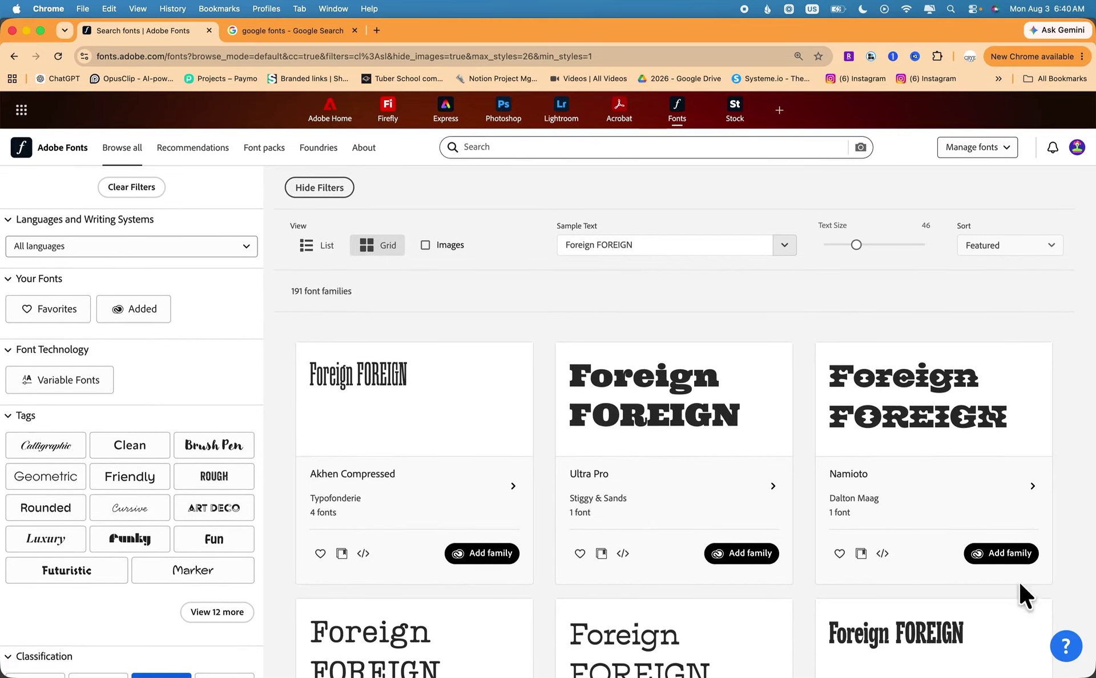
pyautogui.scroll(-3, 1081, 557)
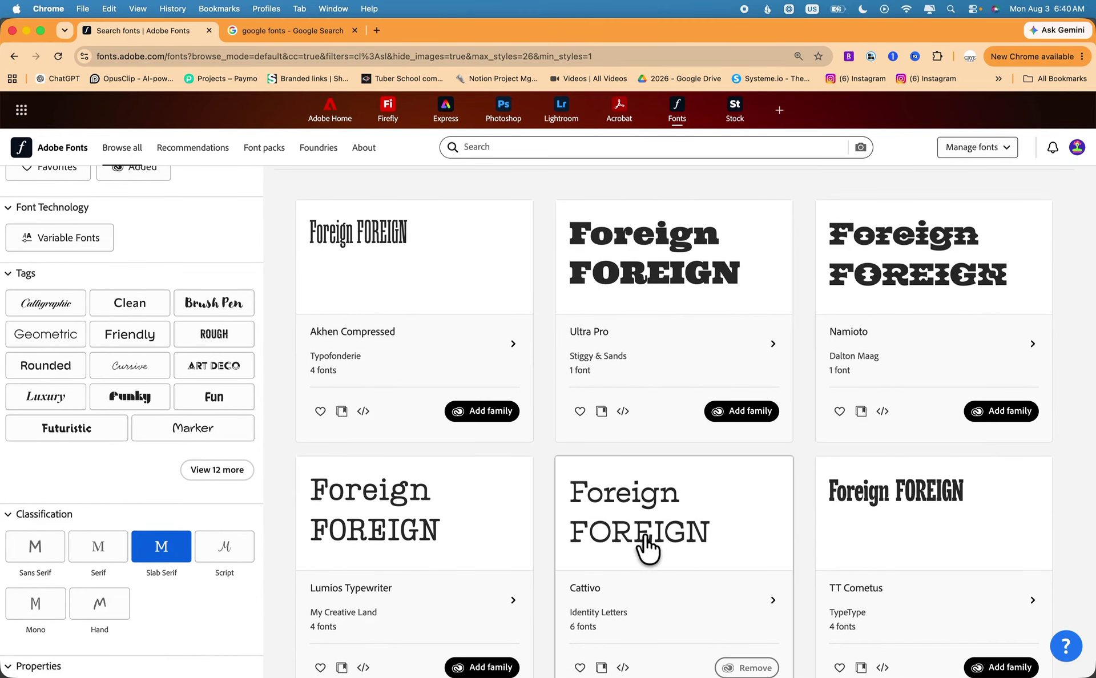
# Capture a screenshot of the Lumios Typewriter font card.
pyautogui.scroll(-4, 639, 549)
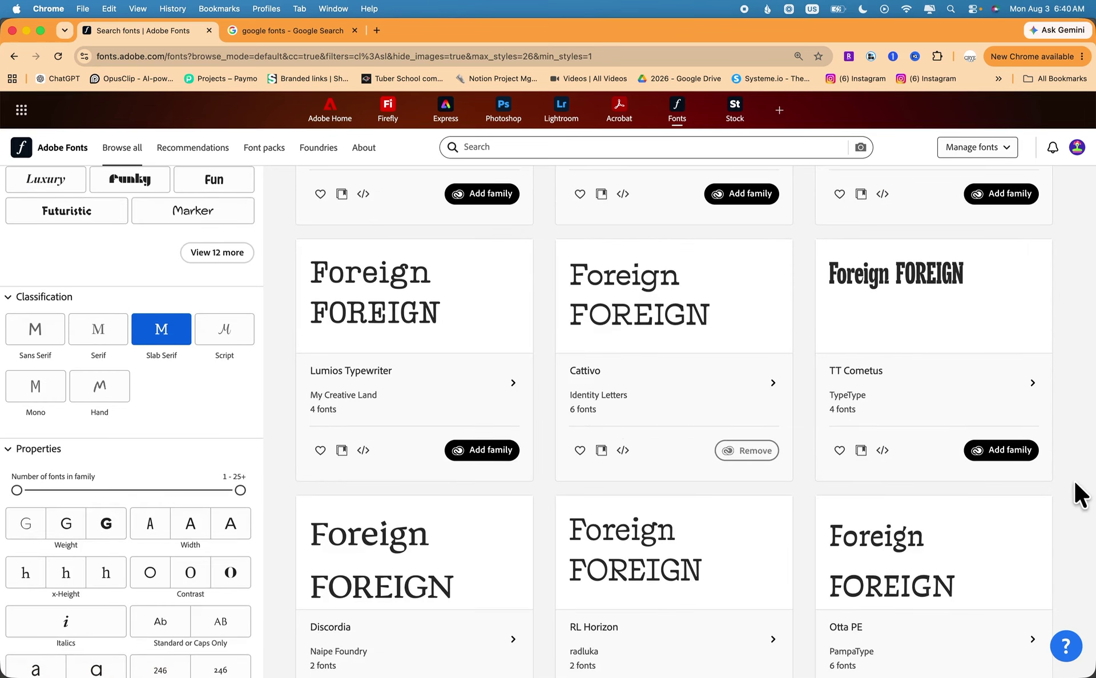
pyautogui.press('super+shift+4')
pyautogui.moveTo(284, 230); pyautogui.dragTo(554, 488)
# Open page 2 of the Slab Serif results and examine its font previews down to the Sayer Interview MN row.
pyautogui.scroll(6, 579, 485)
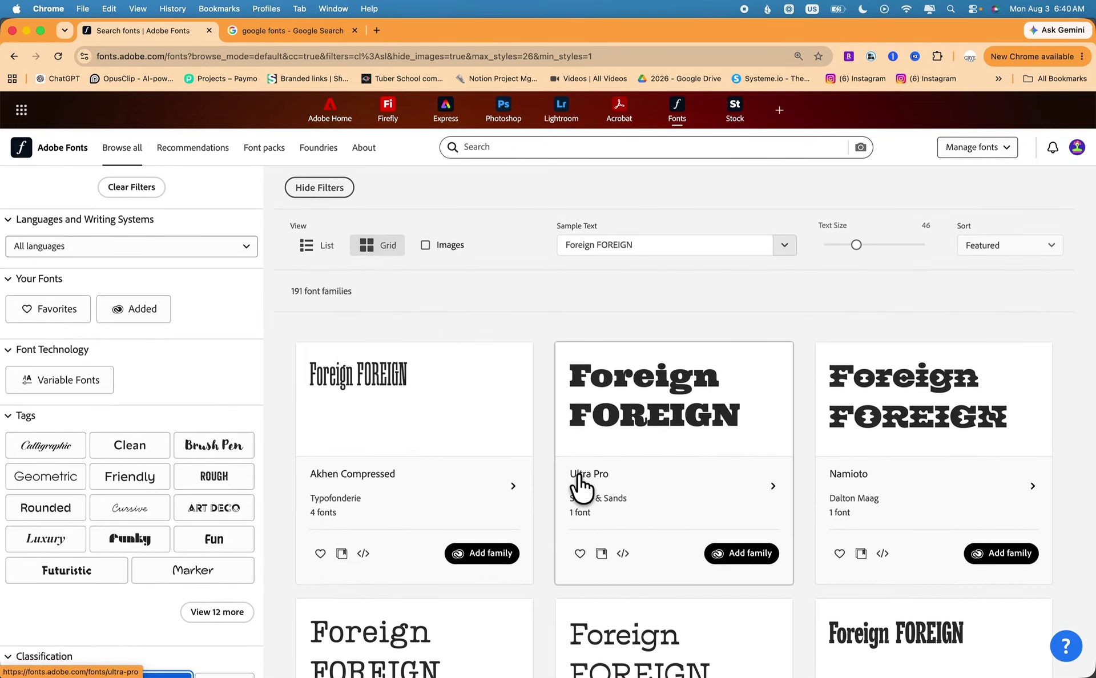
pyautogui.scroll(-20, 579, 485)
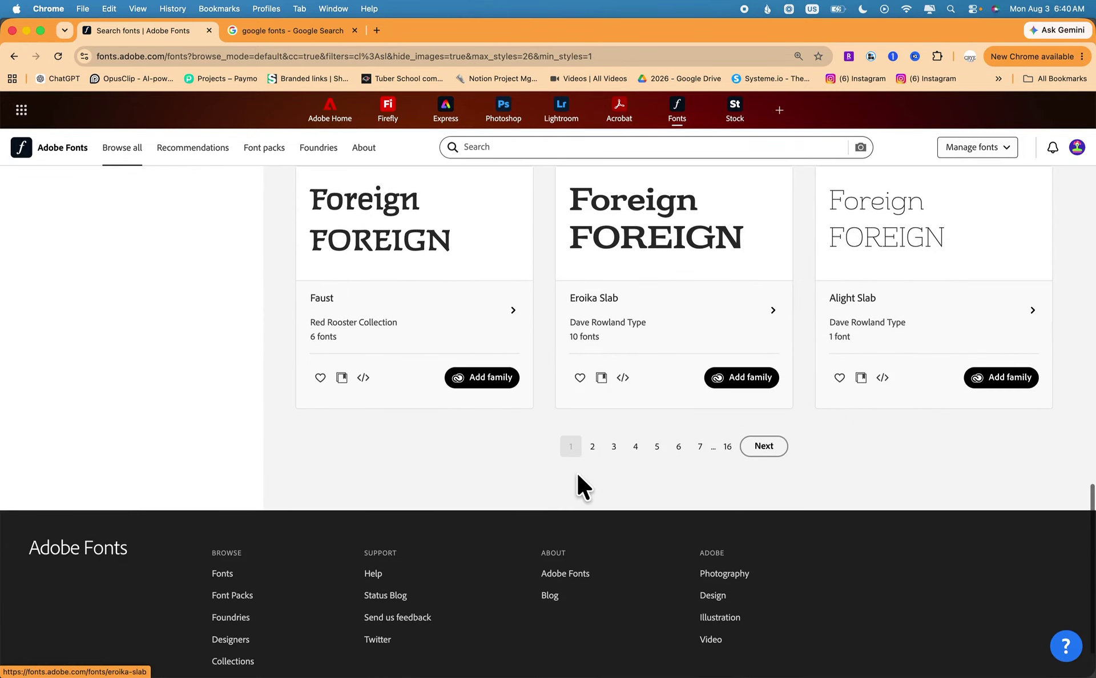
pyautogui.click(599, 451)
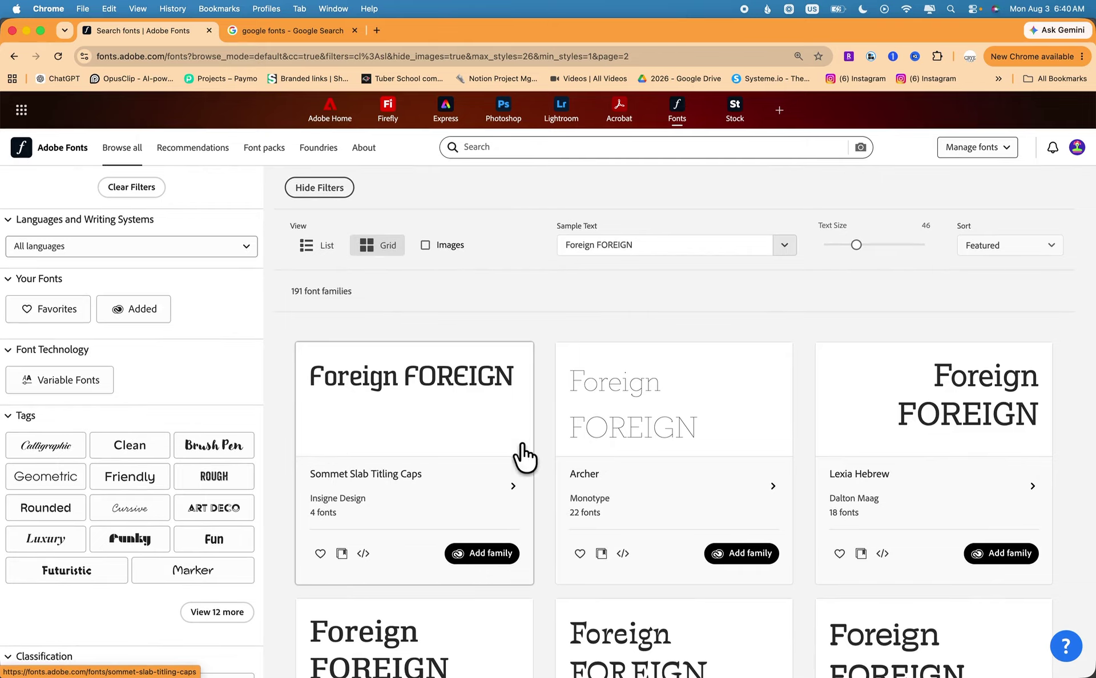
pyautogui.scroll(-3, 423, 422)
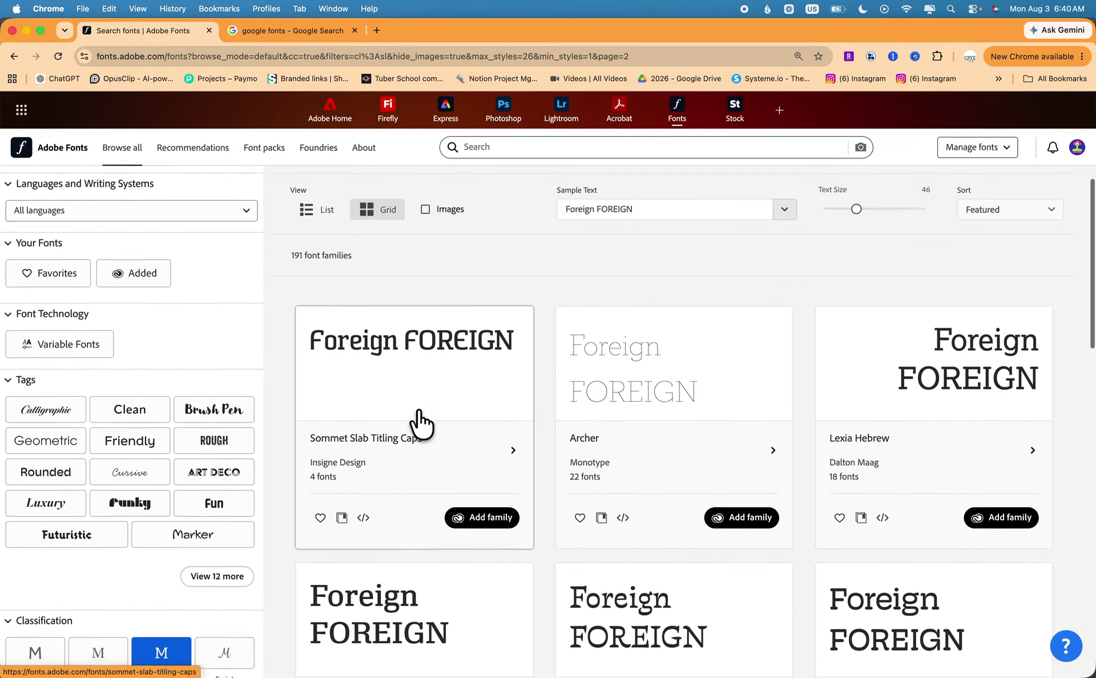
pyautogui.scroll(-2, 421, 422)
pyautogui.scroll(-5, 940, 411)
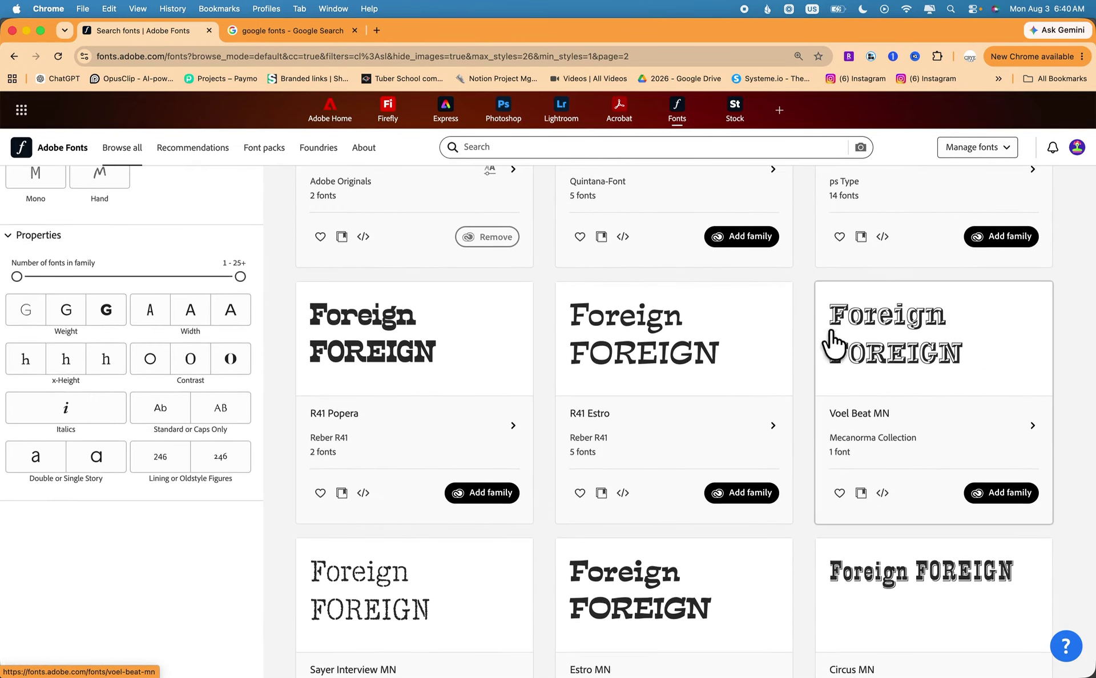
pyautogui.scroll(-1, 970, 427)
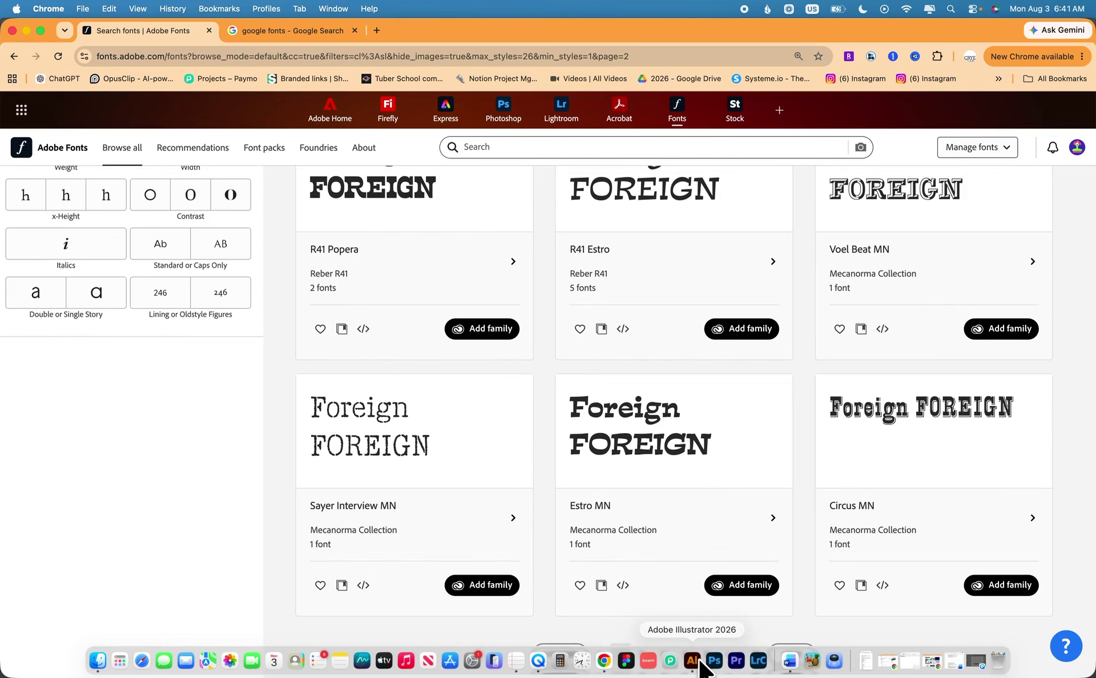
# Switch to Illustrator and inspect the title-case one-line "Foreign Language Academy" sample in the first row of fla_type_exploration_v0.1.ai.
pyautogui.click(693, 660)
pyautogui.scroll(4, 659, 211)
pyautogui.hscroll(-3, 658, 212)
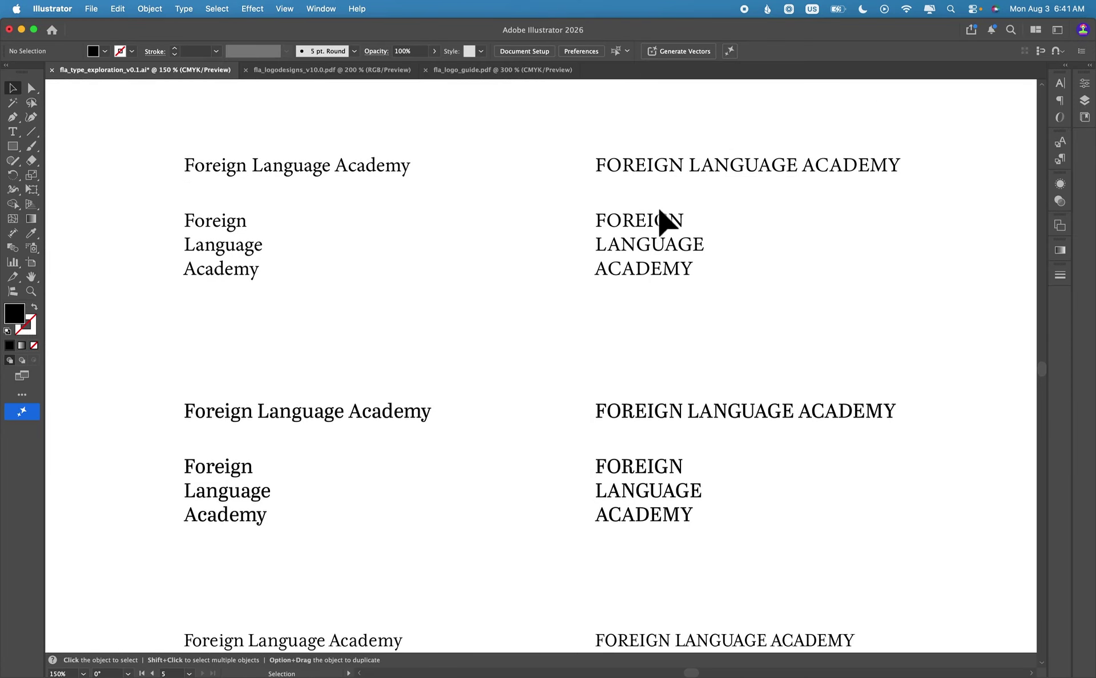
pyautogui.click(190, 171)
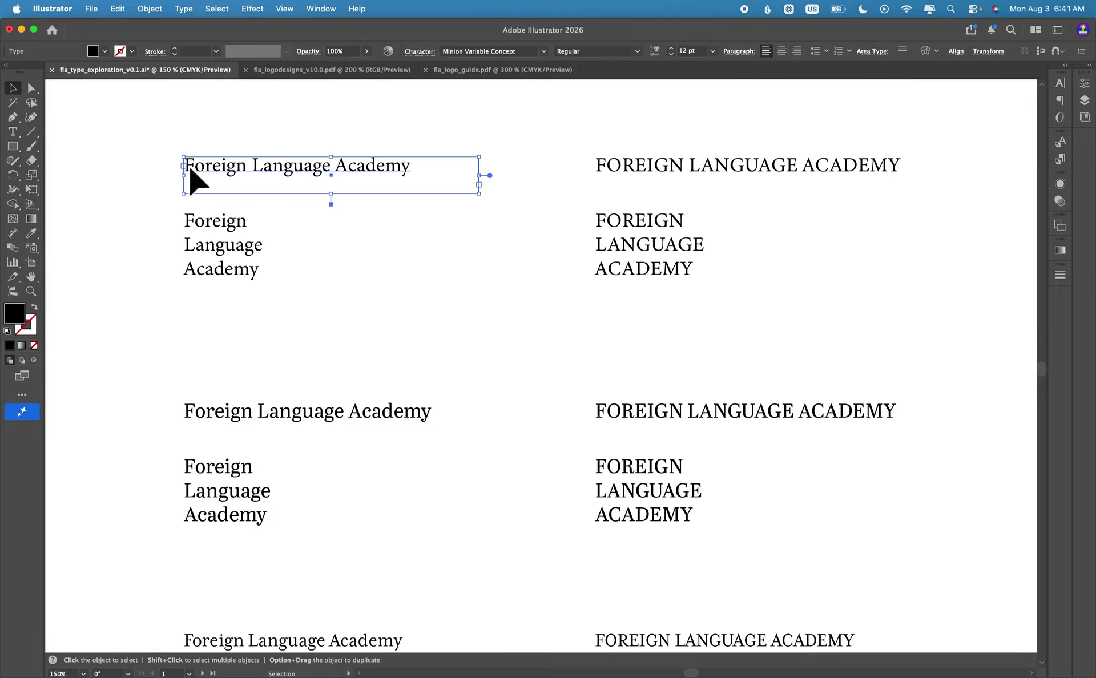
pyautogui.click(112, 167)
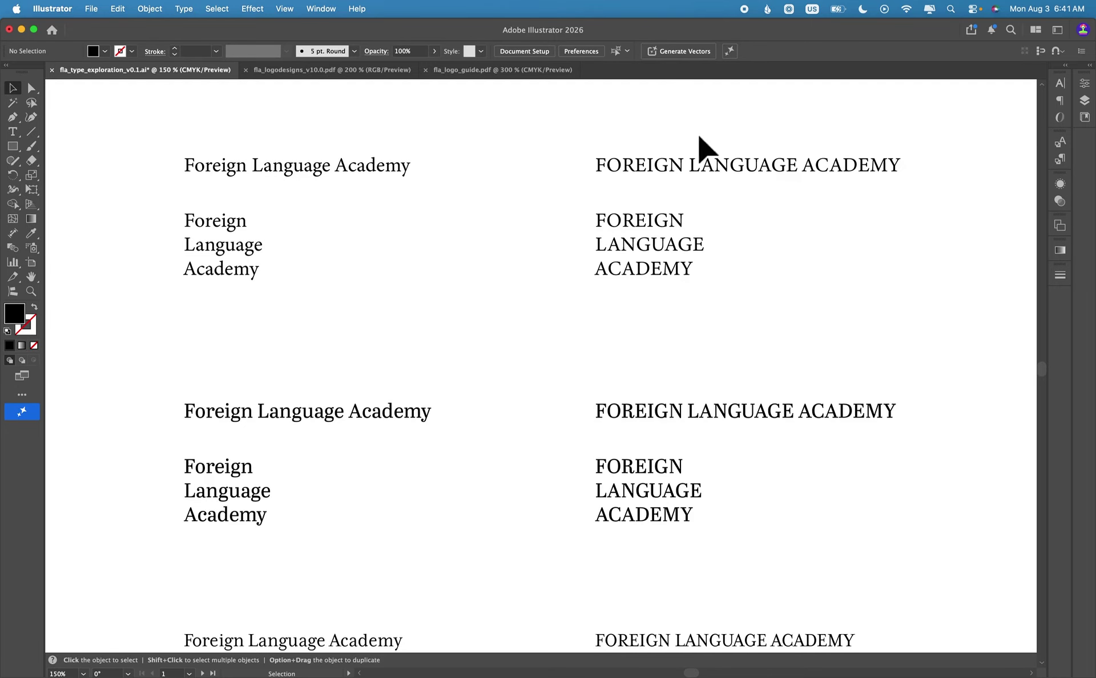
# Inspect the first row's uppercase one-line and stacked samples, and all four Abril Text samples in the row beneath.
pyautogui.moveTo(557, 131); pyautogui.dragTo(727, 331)
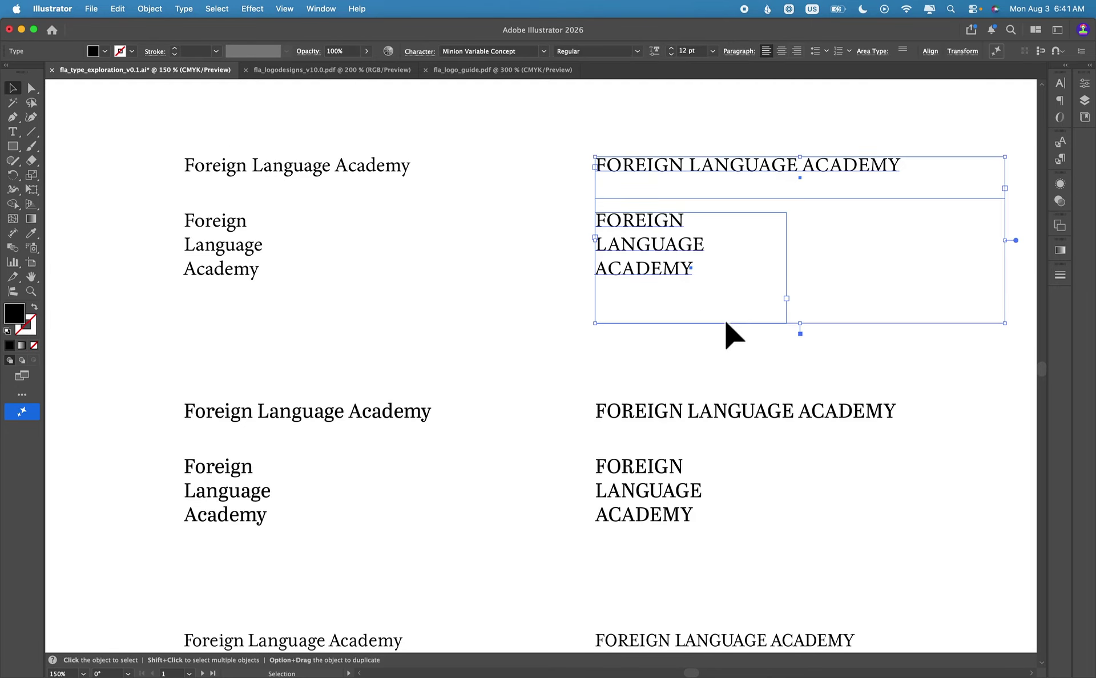
pyautogui.scroll(-6, 685, 237)
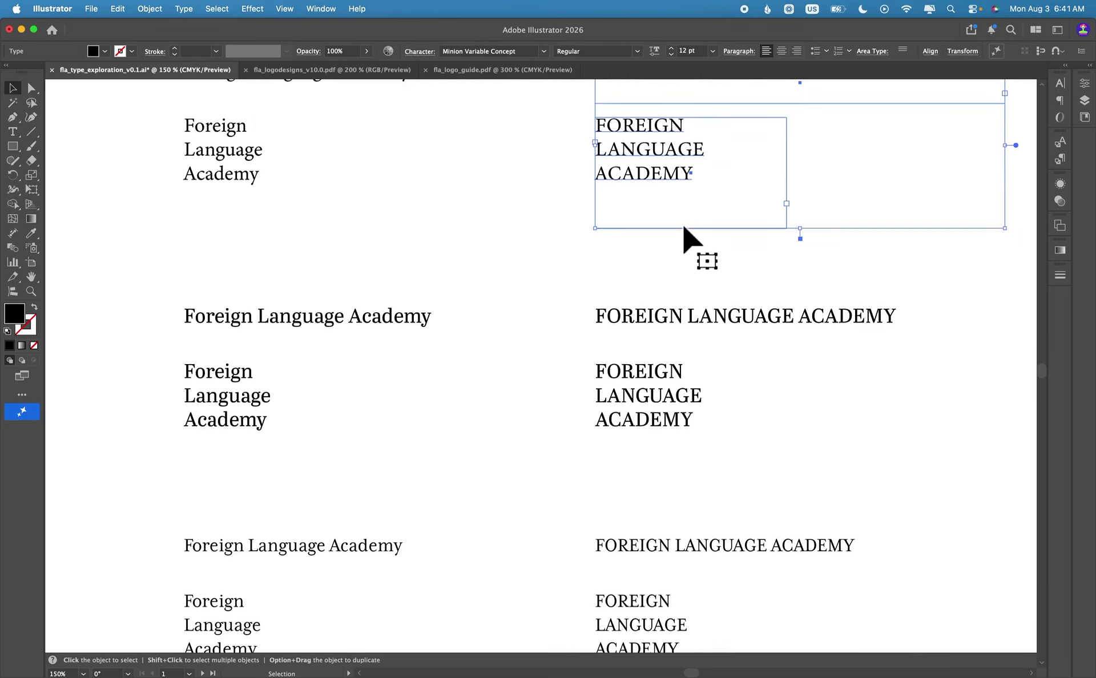
pyautogui.hscroll(2, 687, 237)
pyautogui.moveTo(105, 195); pyautogui.dragTo(308, 365)
pyautogui.moveTo(100, 203); pyautogui.dragTo(751, 410)
pyautogui.scroll(-6, 431, 375)
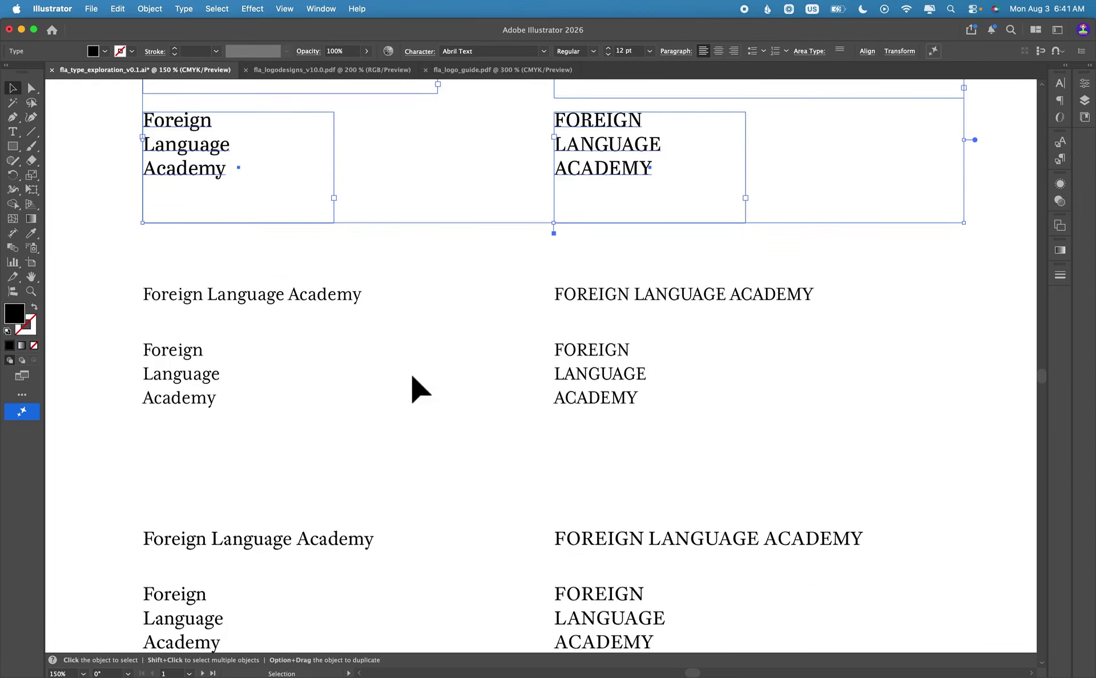
# Examine the shortlisted stacked wordmarks on the Favorites Fonts artboard, including a close view of a title-case version.
pyautogui.scroll(-12, 418, 387)
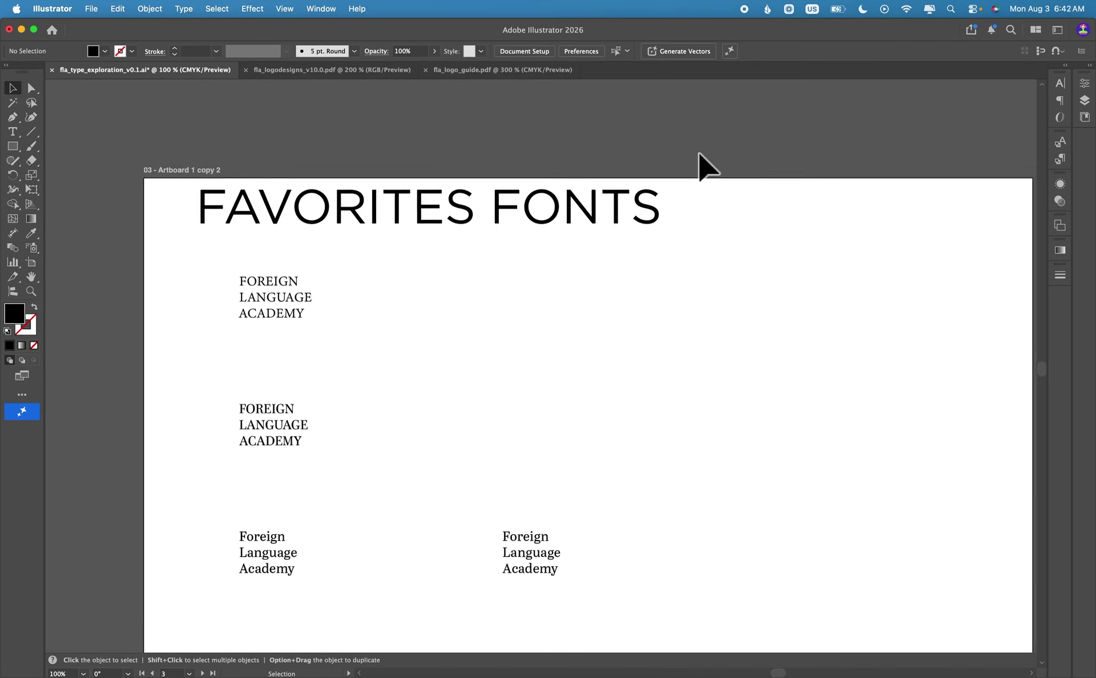
pyautogui.scroll(-1, 699, 153)
pyautogui.hscroll(1, 699, 153)
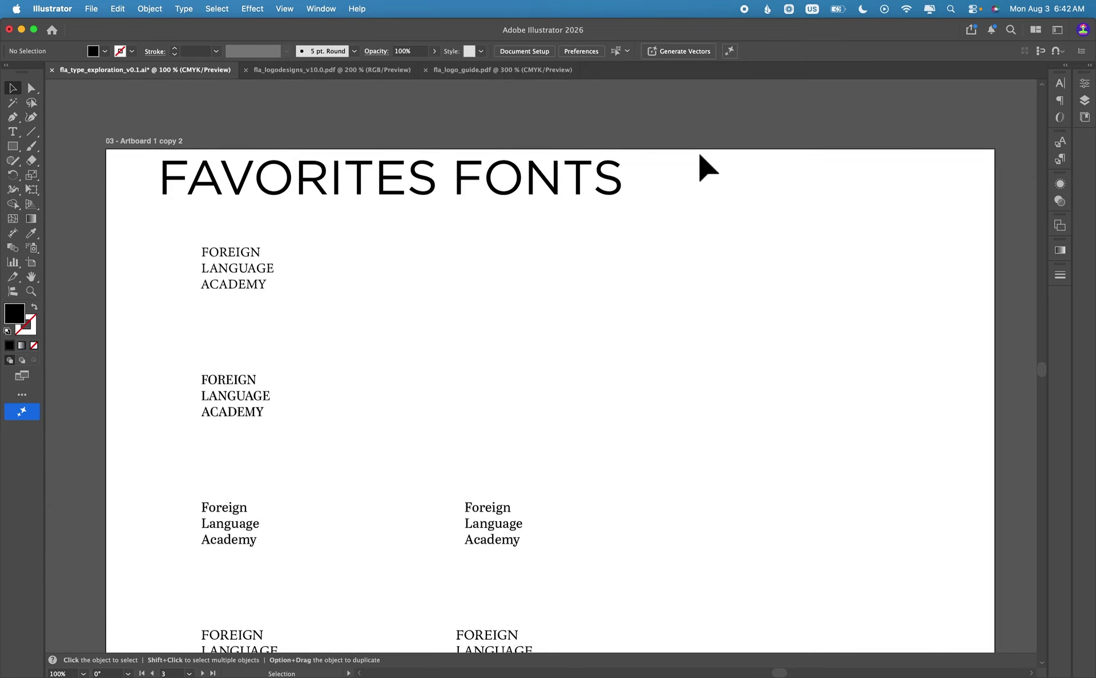
pyautogui.scroll(5, 641, 246)
pyautogui.hscroll(-4, 641, 246)
pyautogui.scroll(3, 641, 246)
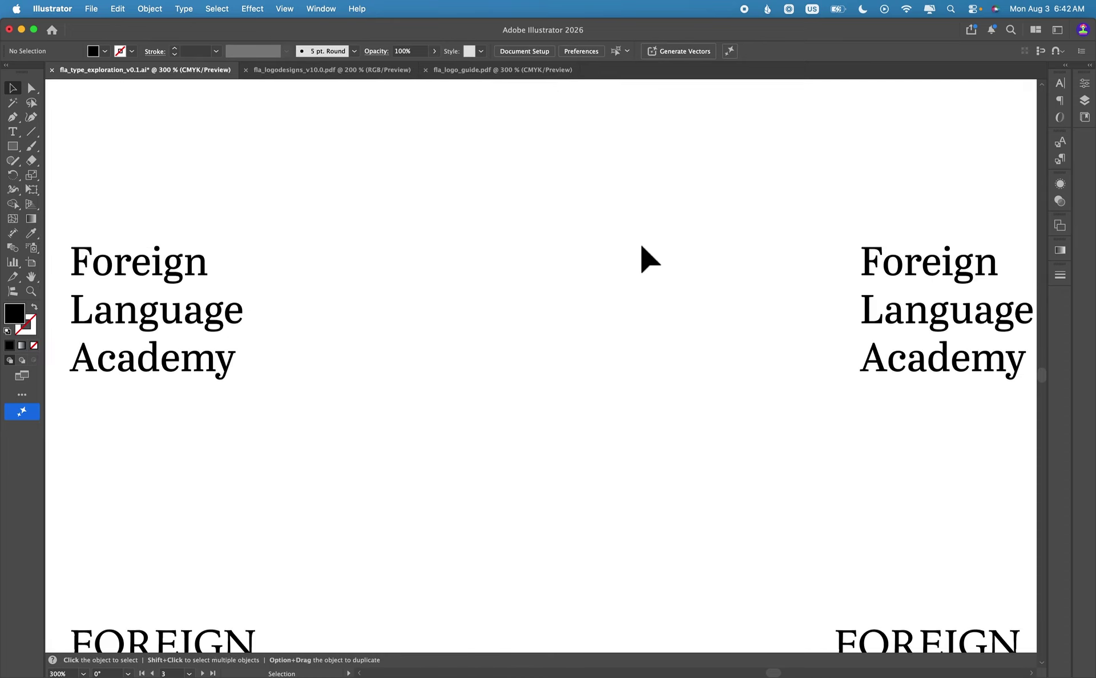
pyautogui.hscroll(-5, 642, 247)
pyautogui.scroll(2, 642, 247)
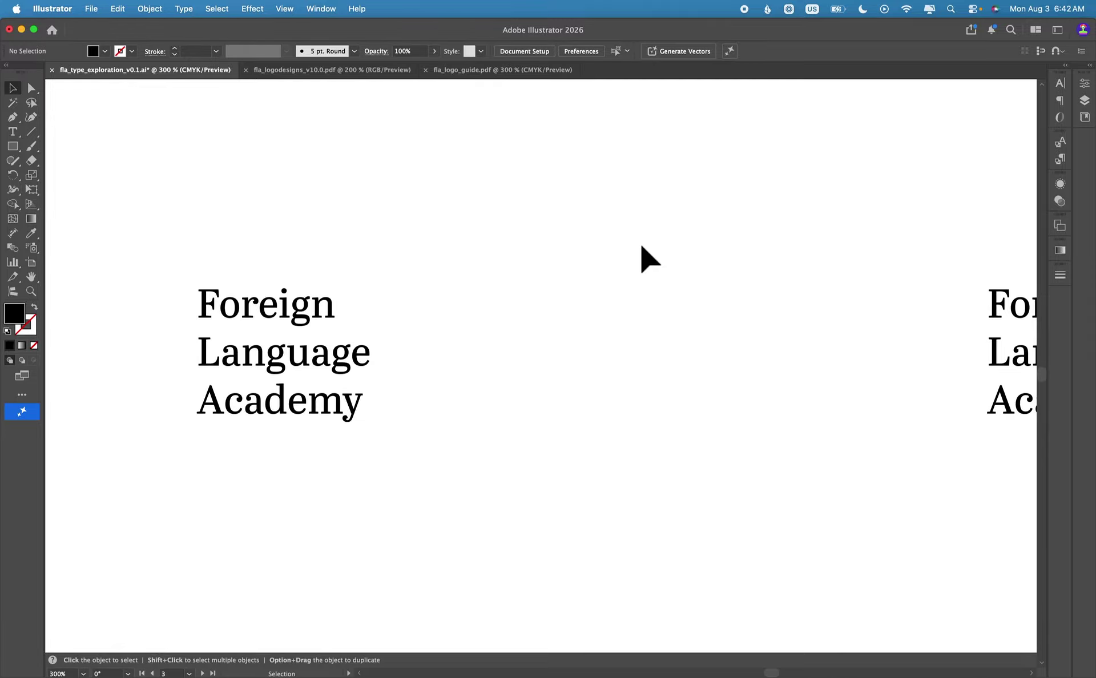
# Zoom out to 66.67% and bring the icon reference artboard beside the Favorites Fonts artboard into view.
pyautogui.scroll(-5, 642, 246)
pyautogui.press('super+minus')
pyautogui.press('super+minus')
pyautogui.press('super+minus')
pyautogui.press('super+minus')
pyautogui.hscroll(10, 641, 246)
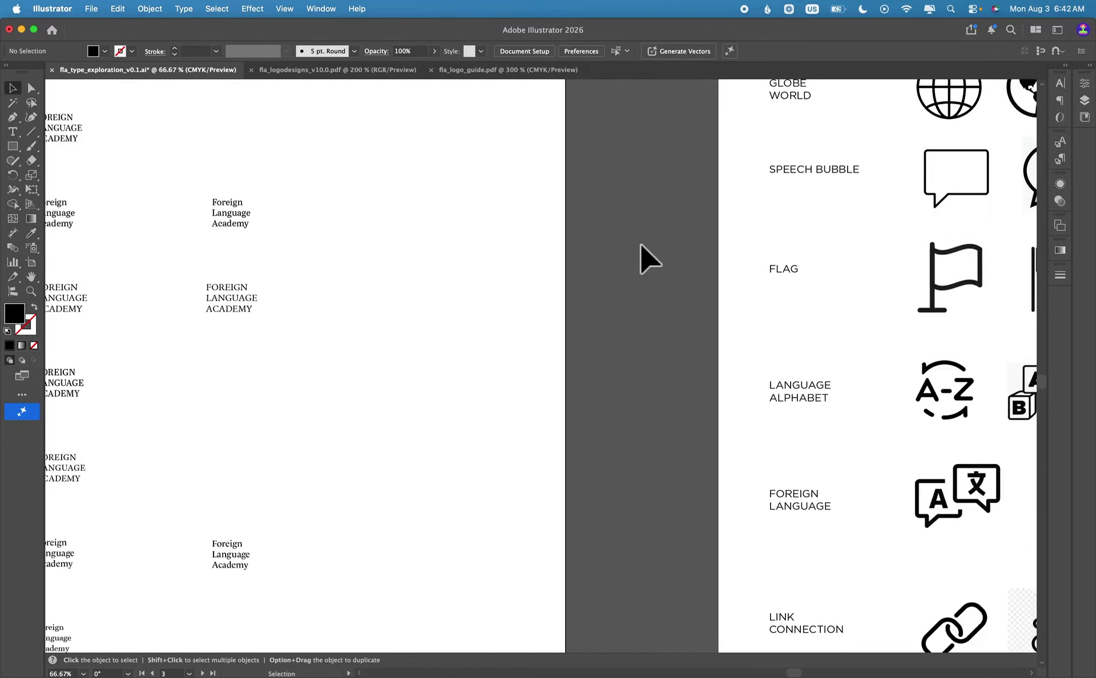
# Examine the reference icons on the Icons Ideas artboard, from the globe and speech bubble rows through the learning and writing rows.
pyautogui.scroll(3, 641, 246)
pyautogui.hscroll(5, 641, 246)
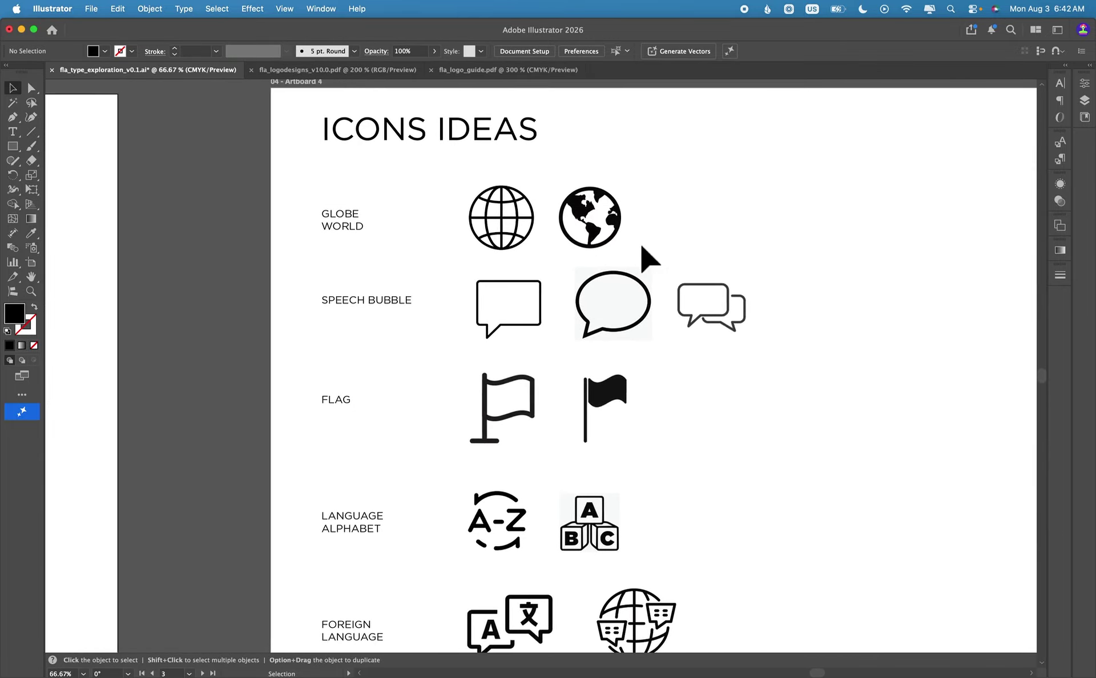
pyautogui.hscroll(5, 642, 247)
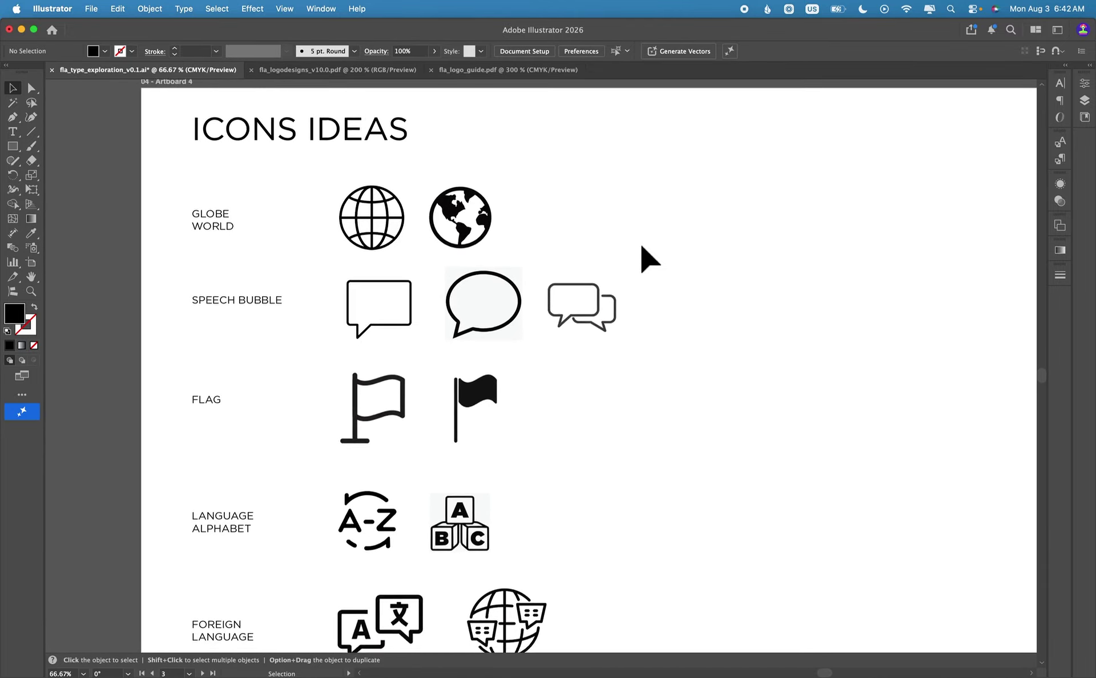
pyautogui.scroll(-5, 642, 246)
pyautogui.scroll(-10, 649, 260)
pyautogui.hscroll(2, 650, 259)
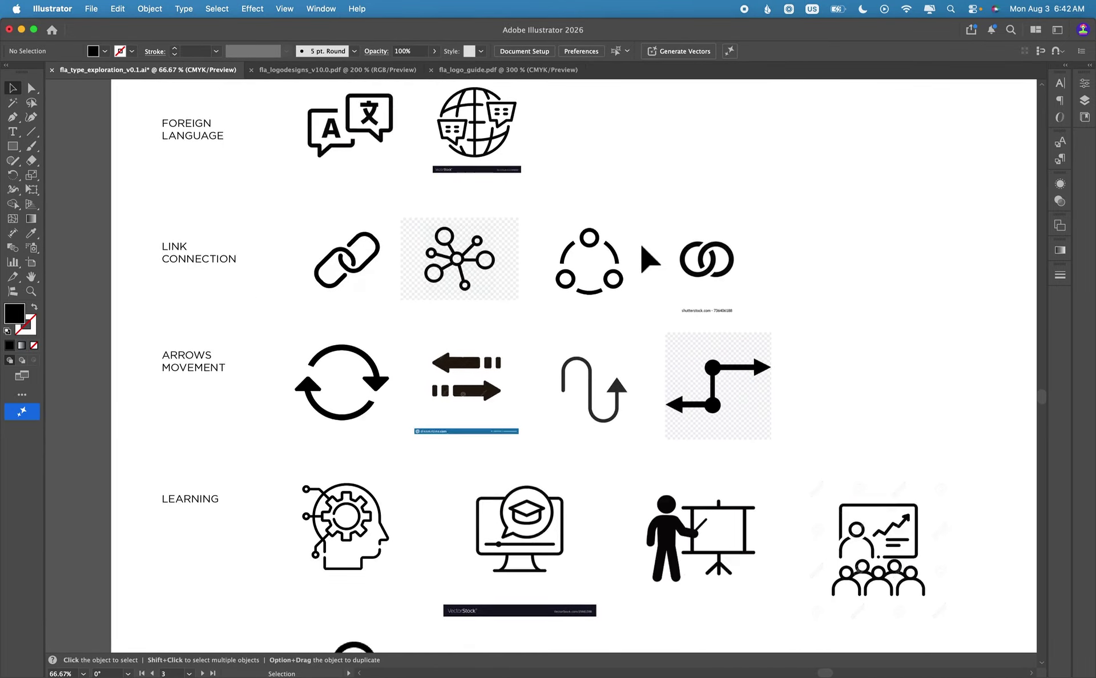
pyautogui.scroll(-5, 649, 260)
pyautogui.scroll(-5, 649, 260)
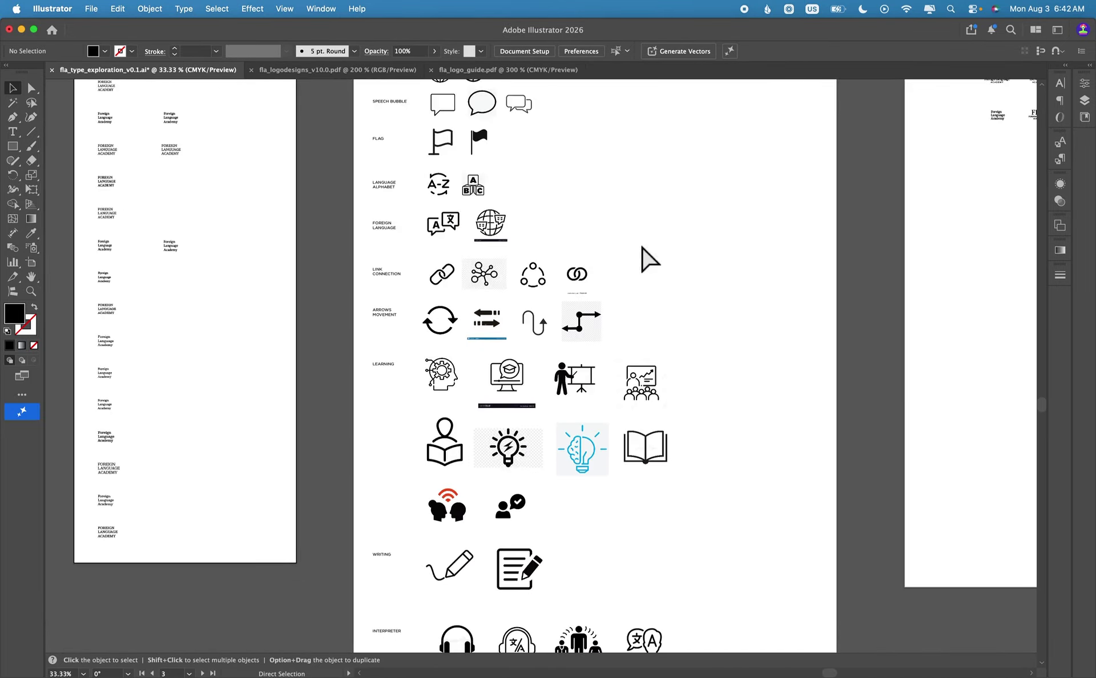
# Move to Artboard 5 and survey the draft logo lockups that combine wordmarks with the globe and speech bubble icons.
pyautogui.hscroll(10, 649, 259)
pyautogui.scroll(5, 649, 260)
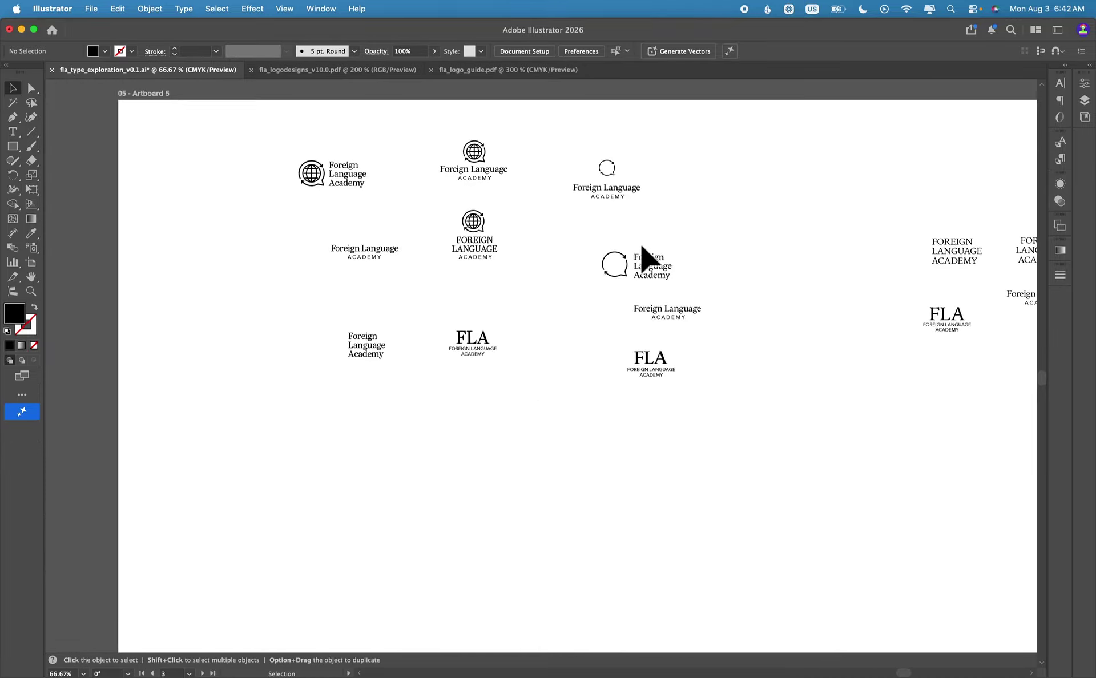
pyautogui.scroll(5, 649, 260)
pyautogui.scroll(5, 649, 259)
pyautogui.hscroll(-3, 650, 260)
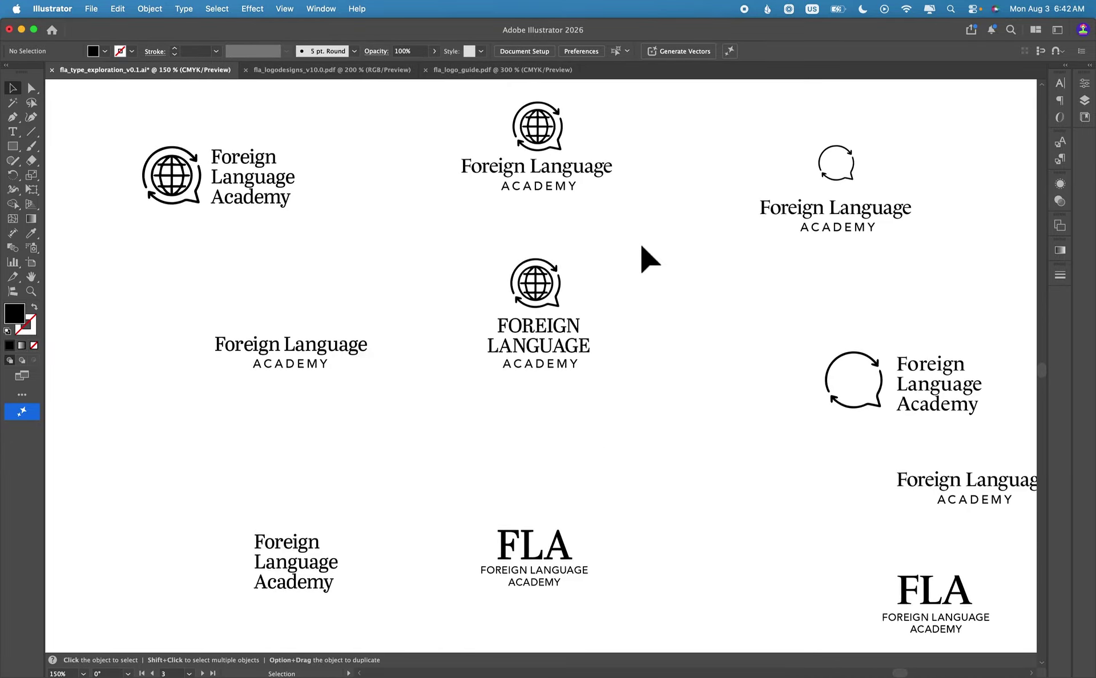
pyautogui.scroll(-3, 650, 259)
pyautogui.scroll(5, 650, 260)
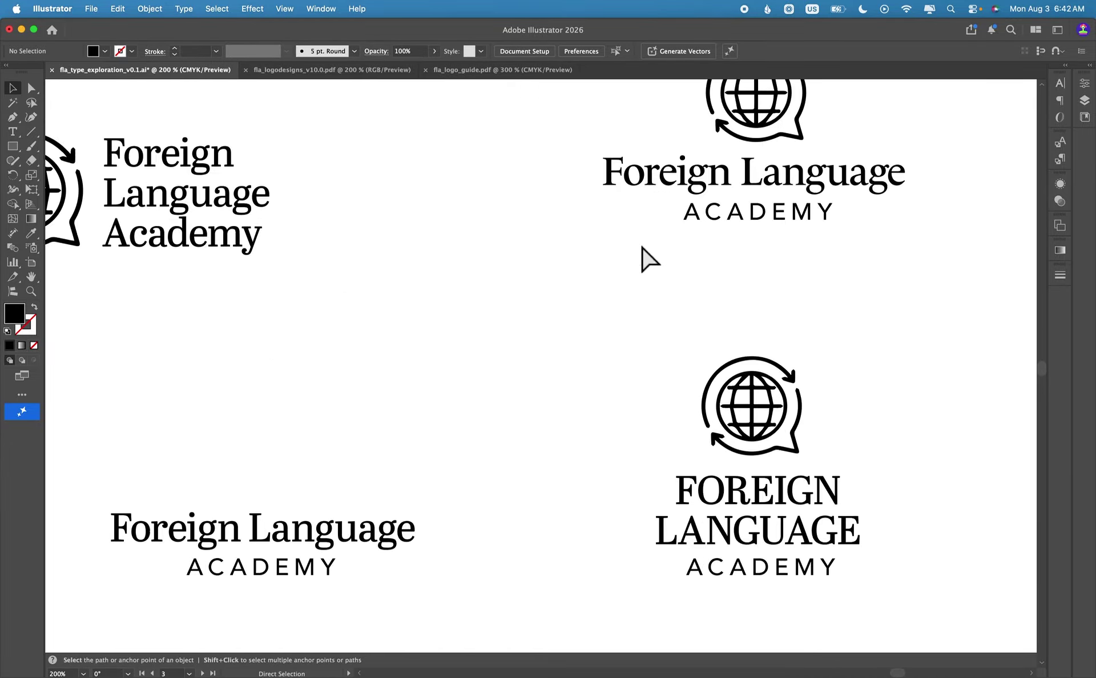
# Inspect up close the horizontal lockup pairing the globe speech bubble icon with the stacked title-case wordmark.
pyautogui.hscroll(-10, 649, 260)
pyautogui.scroll(4, 650, 259)
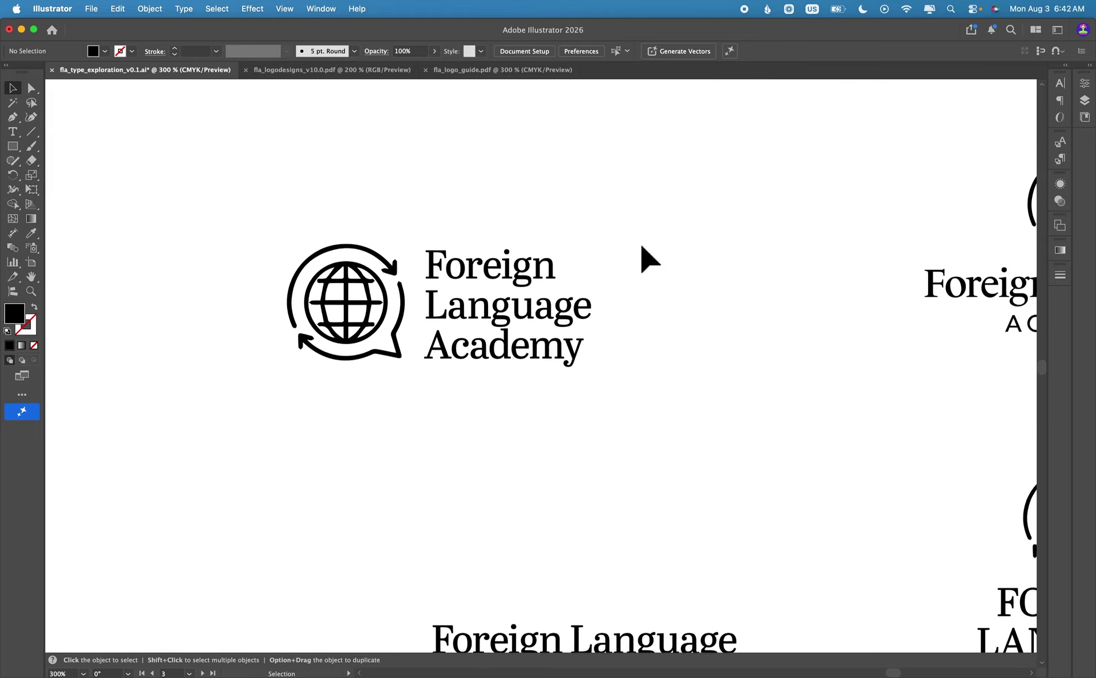
pyautogui.press('super+equal')
pyautogui.scroll(2, 641, 246)
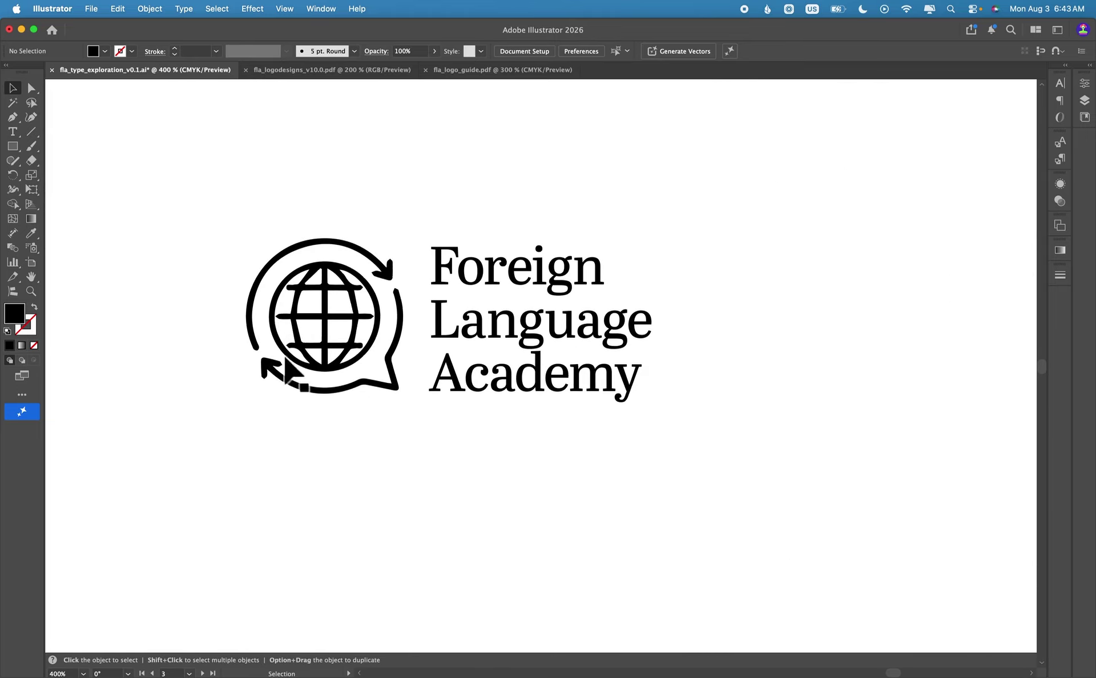
pyautogui.press('super+minus')
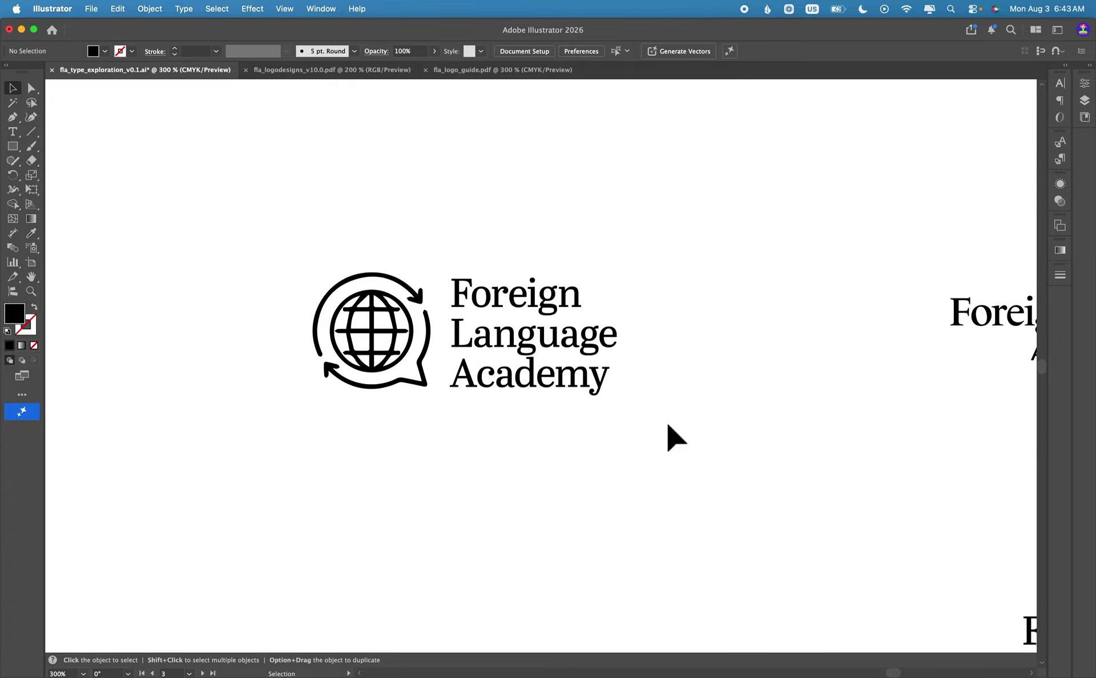
pyautogui.press('super+equal')
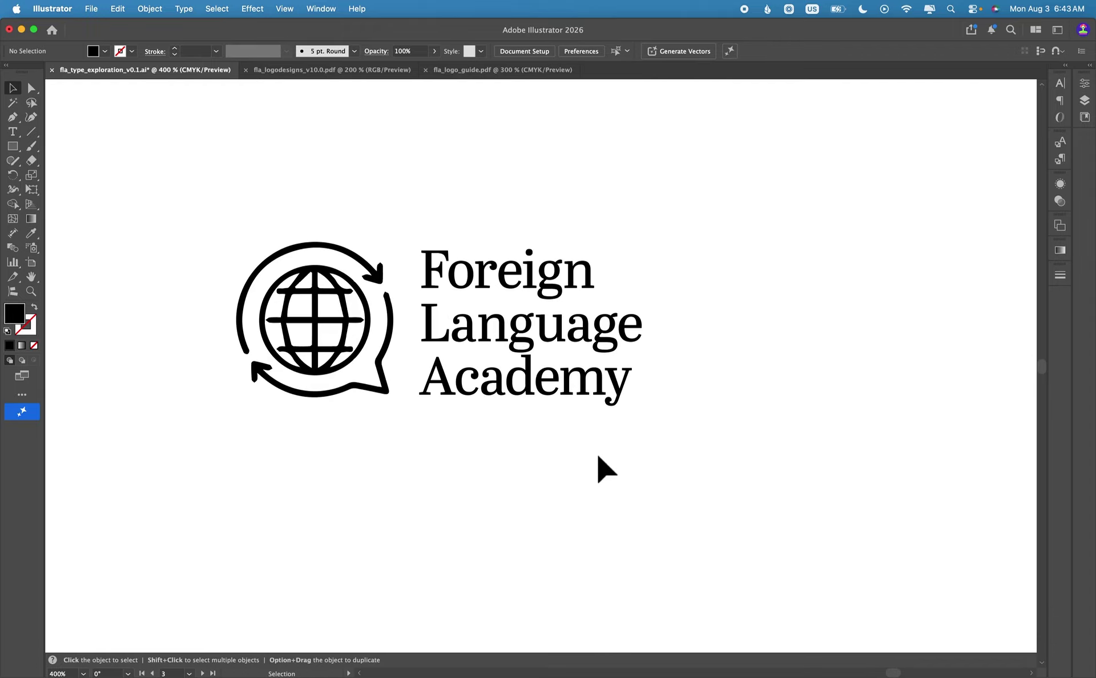
# Inspect the icon-free "Foreign Language ACADEMY" lockup at 600%, check the typeface of each line, and leave nothing selected.
pyautogui.press('super+minus')
pyautogui.press('super+minus')
pyautogui.scroll(-2, 605, 468)
pyautogui.press('super+equal')
pyautogui.press('super+equal')
pyautogui.scroll(-3, 605, 468)
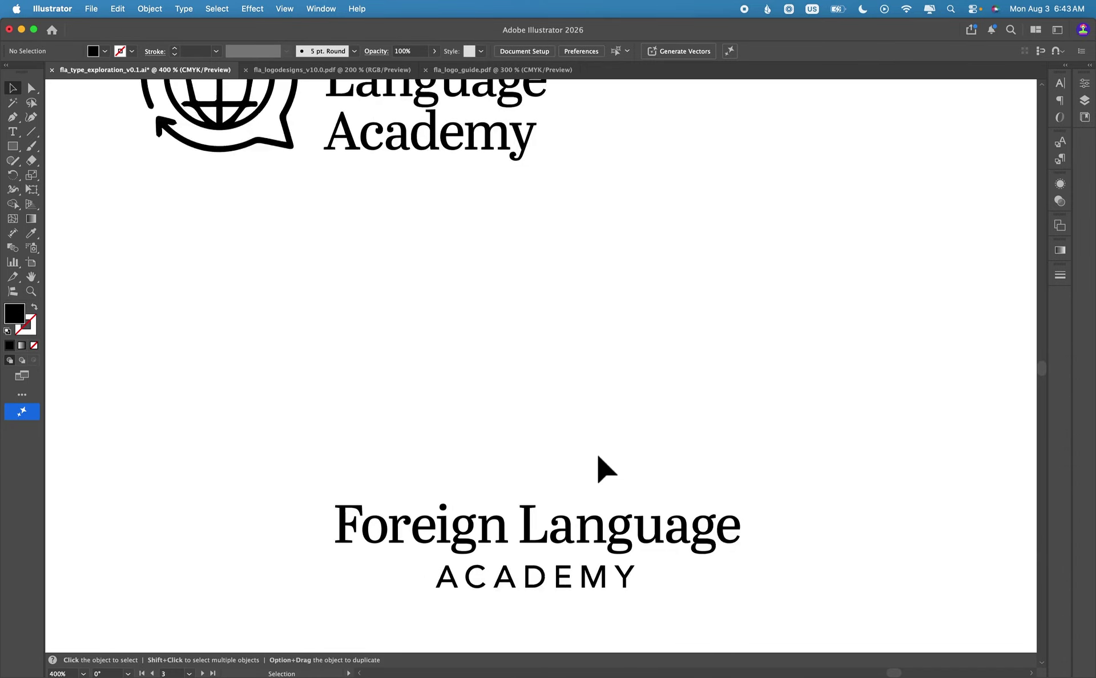
pyautogui.scroll(-2, 605, 468)
pyautogui.press('super+equal')
pyautogui.scroll(-5, 605, 468)
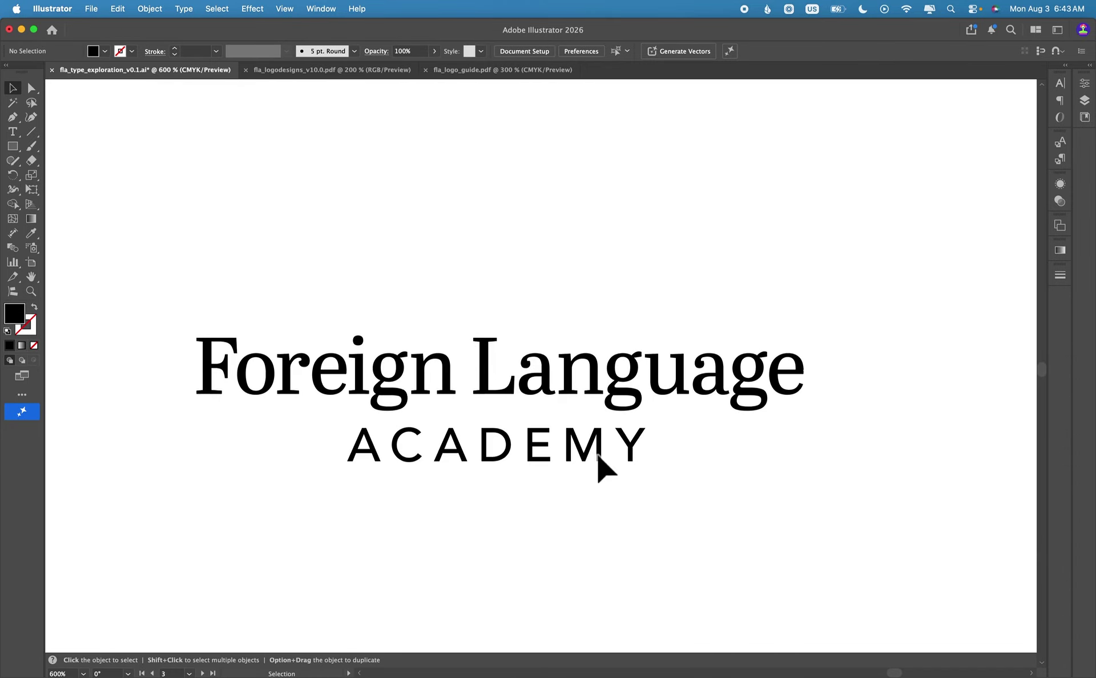
pyautogui.click(599, 465)
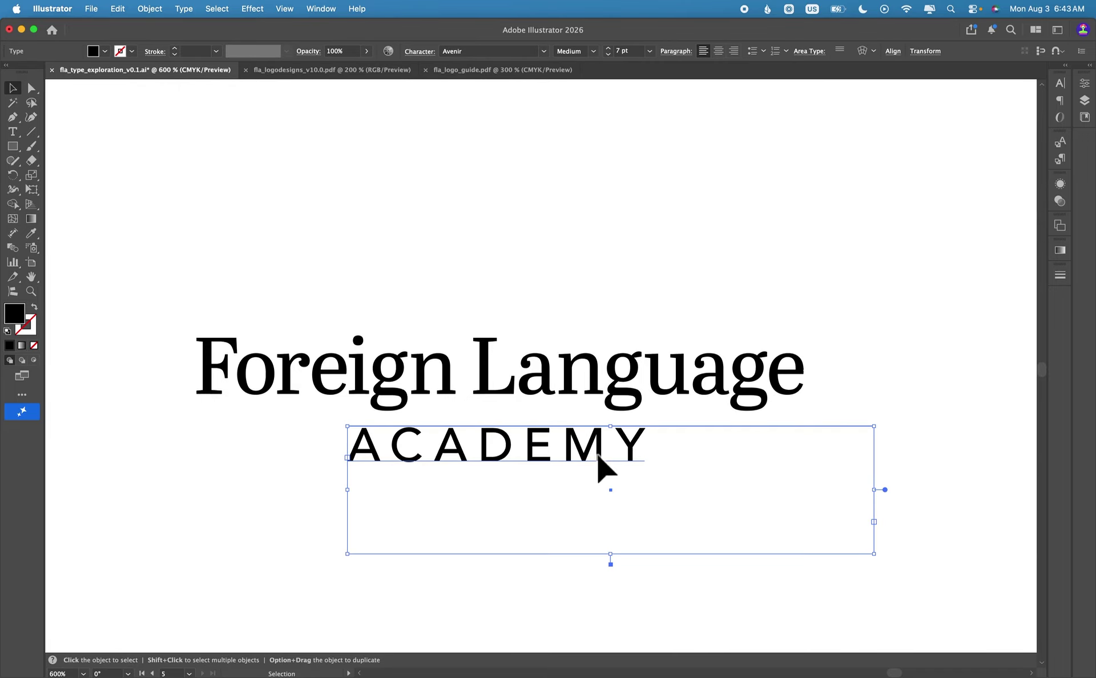
pyautogui.click(184, 415)
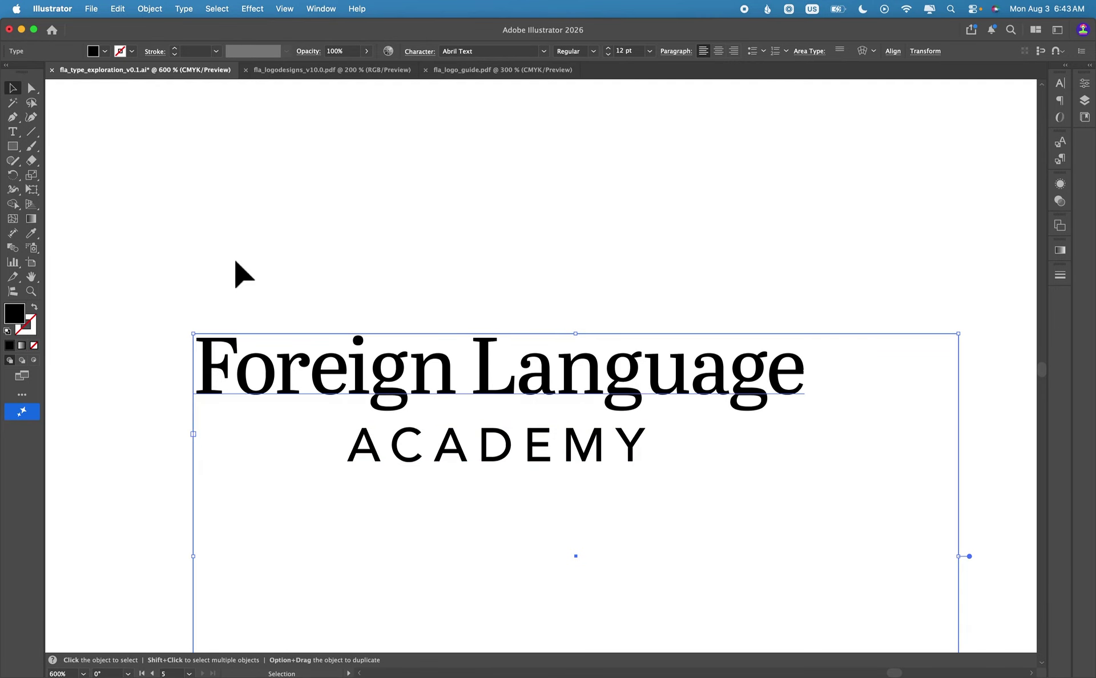
pyautogui.click(223, 287)
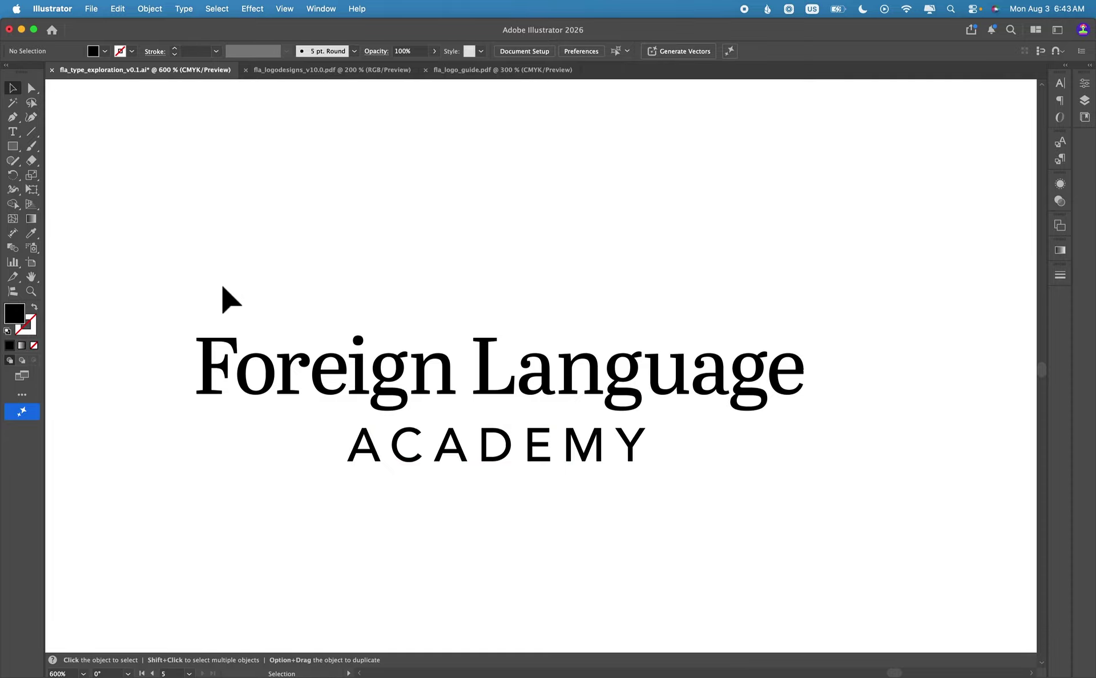
# Compare the centered lockups with icons above the name, and examine the FLA monogram version at 400%.
pyautogui.press('super+minus')
pyautogui.press('super+minus')
pyautogui.press('super+minus')
pyautogui.hscroll(7, 223, 287)
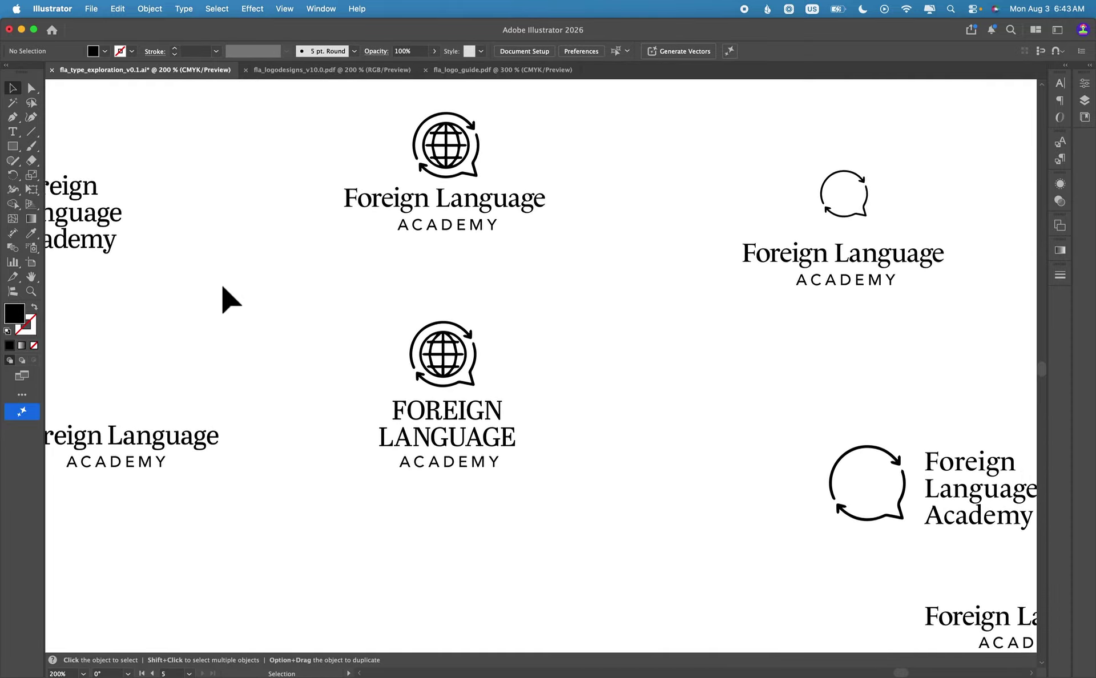
pyautogui.hscroll(5, 223, 287)
pyautogui.scroll(-2, 222, 287)
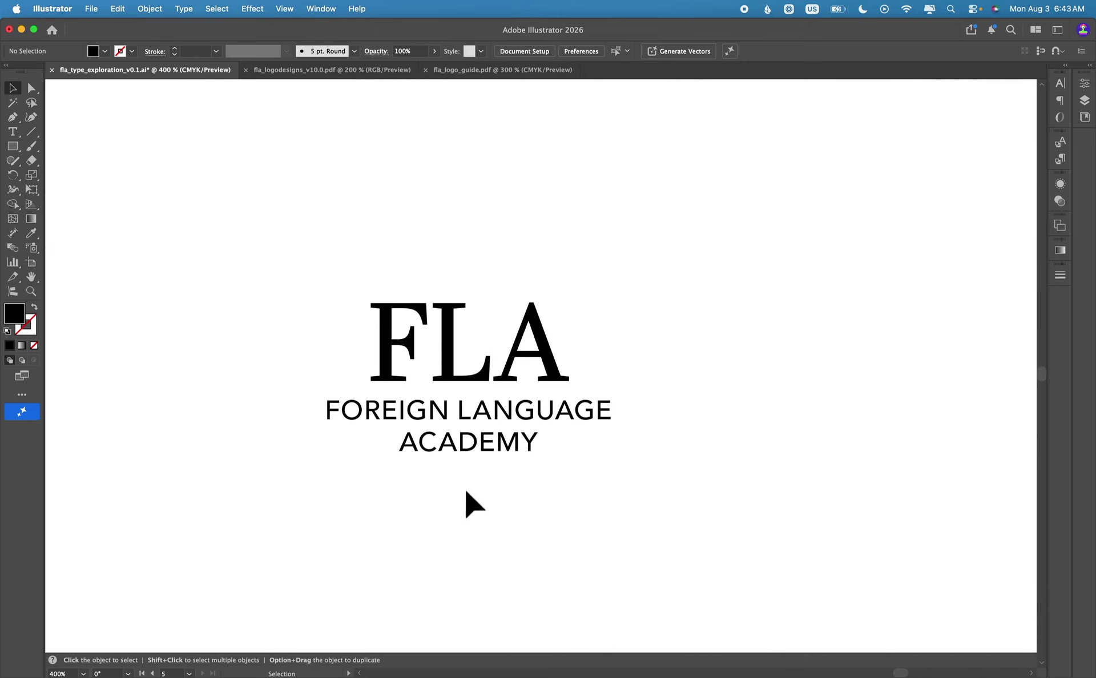
pyautogui.hscroll(-3, 474, 488)
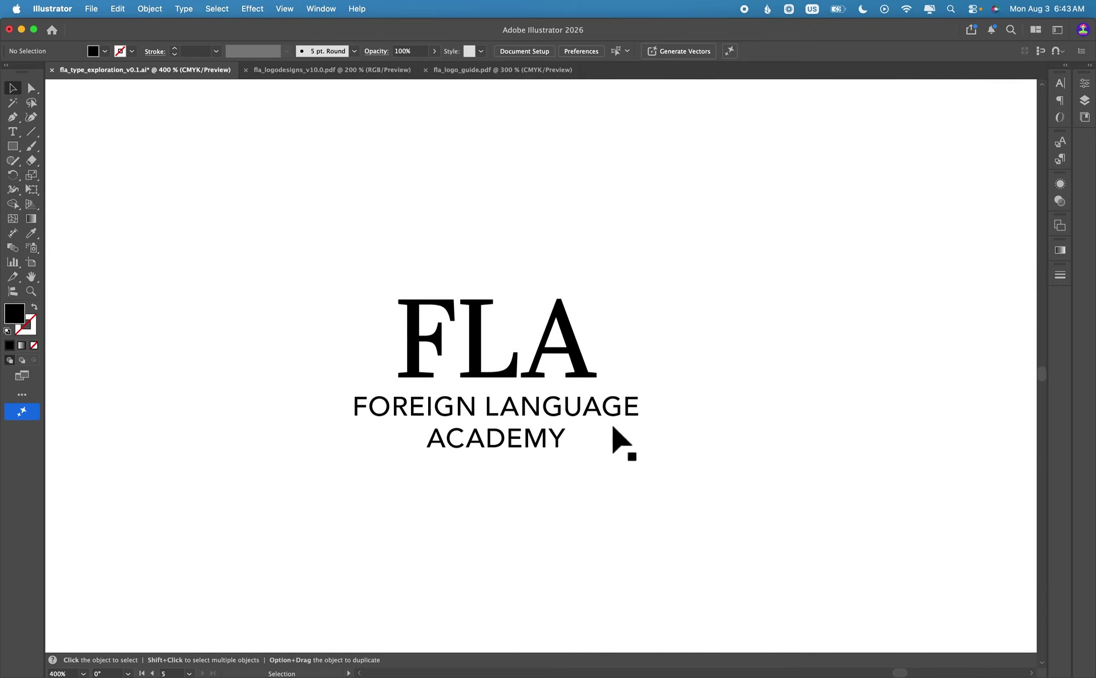